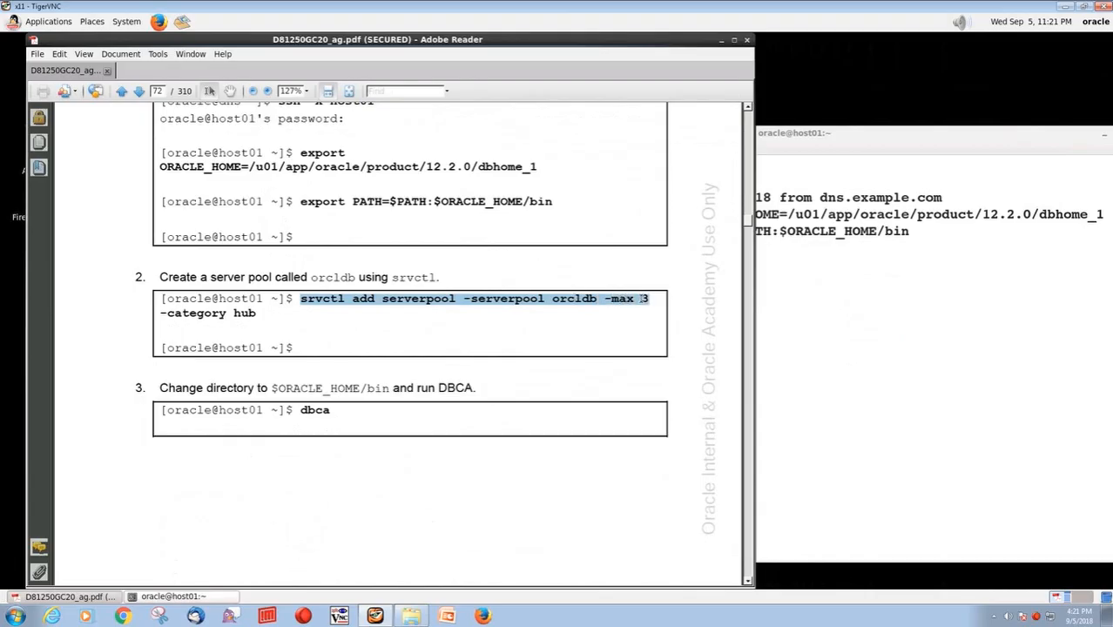
Run the guide's srvctl command in the host01 terminal to add server pool orcldb with -max 3 and -category hub
right_click(821, 344)
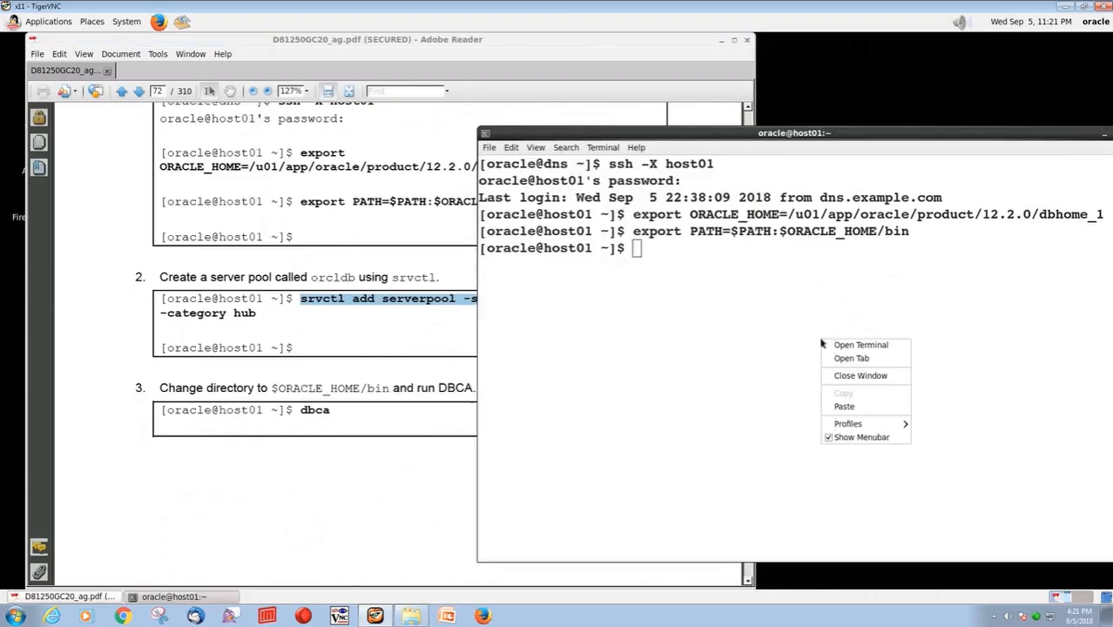
left_click(843, 406)
left_click_drag(155, 312, 261, 312)
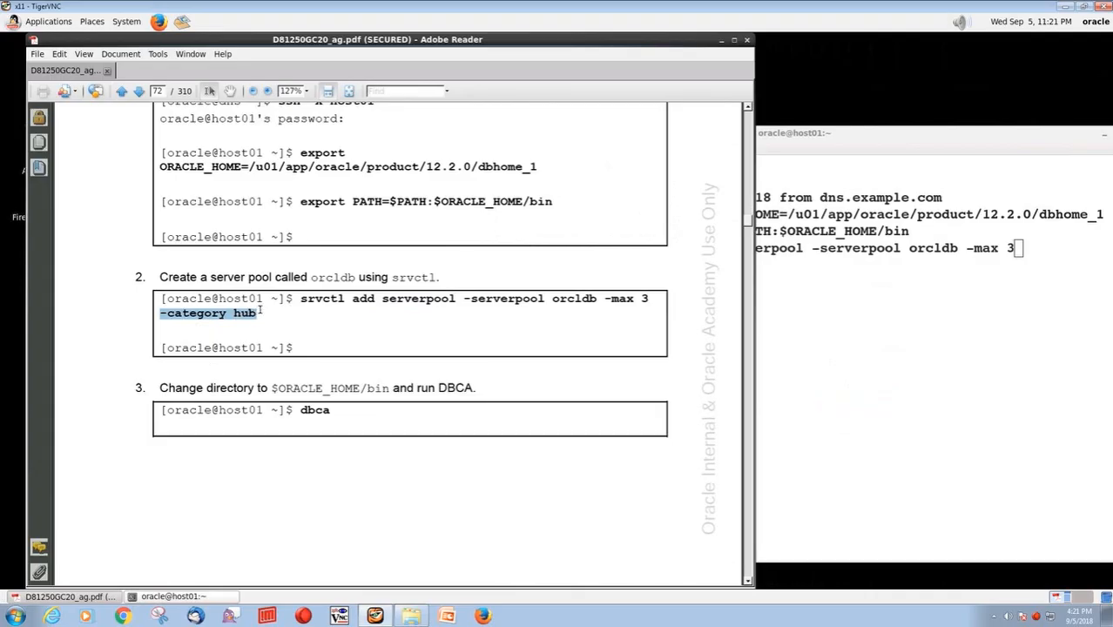
left_click(885, 305)
right_click(888, 311)
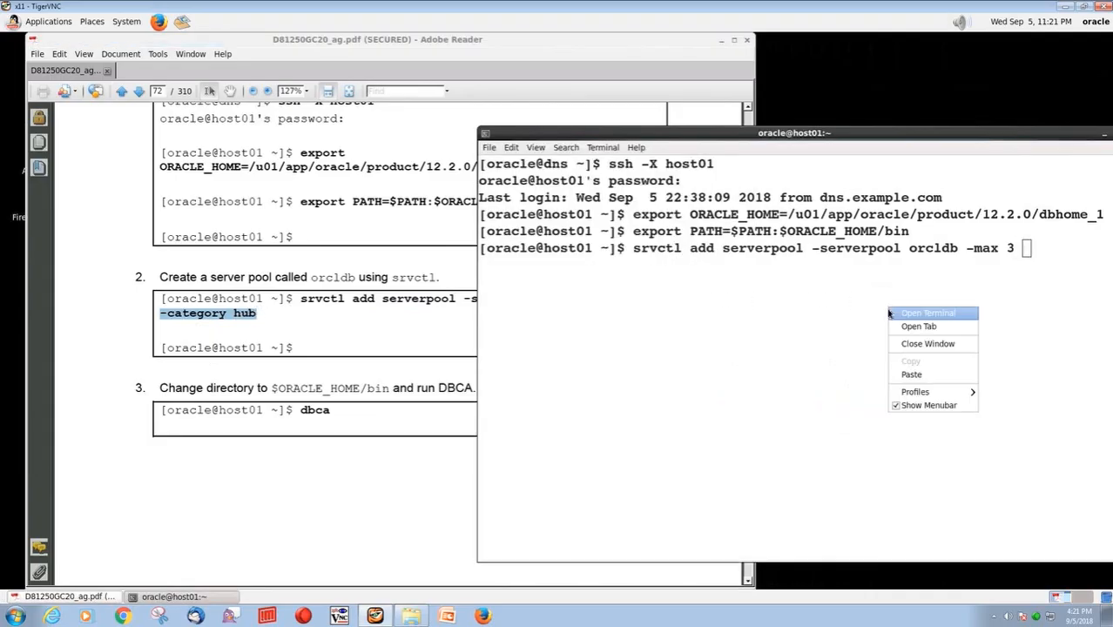
left_click(911, 374)
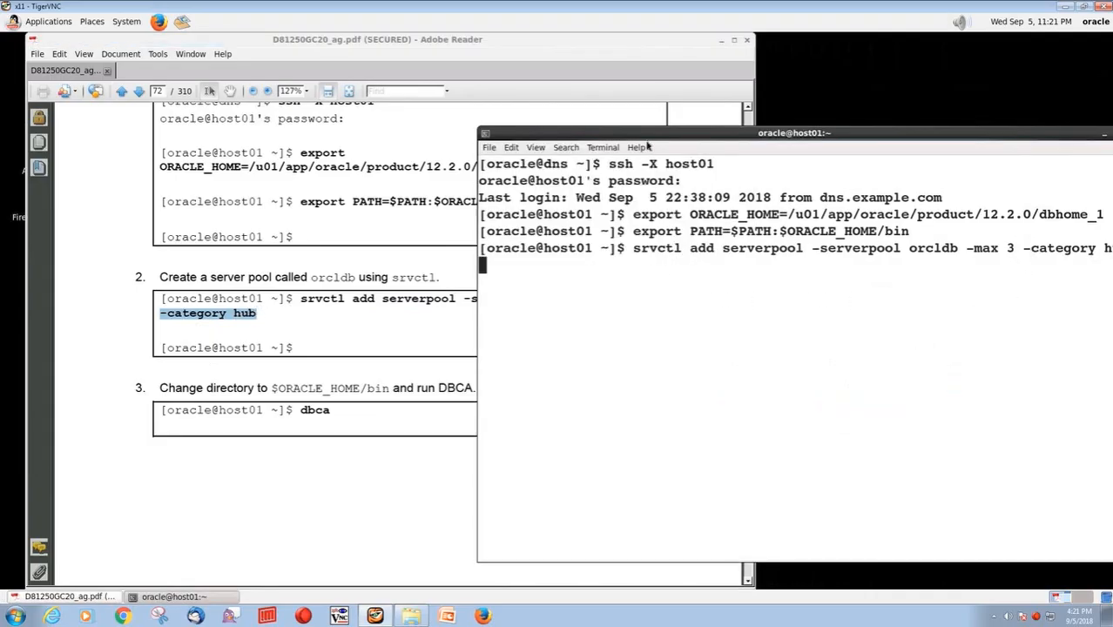
left_click_drag(647, 136, 625, 134)
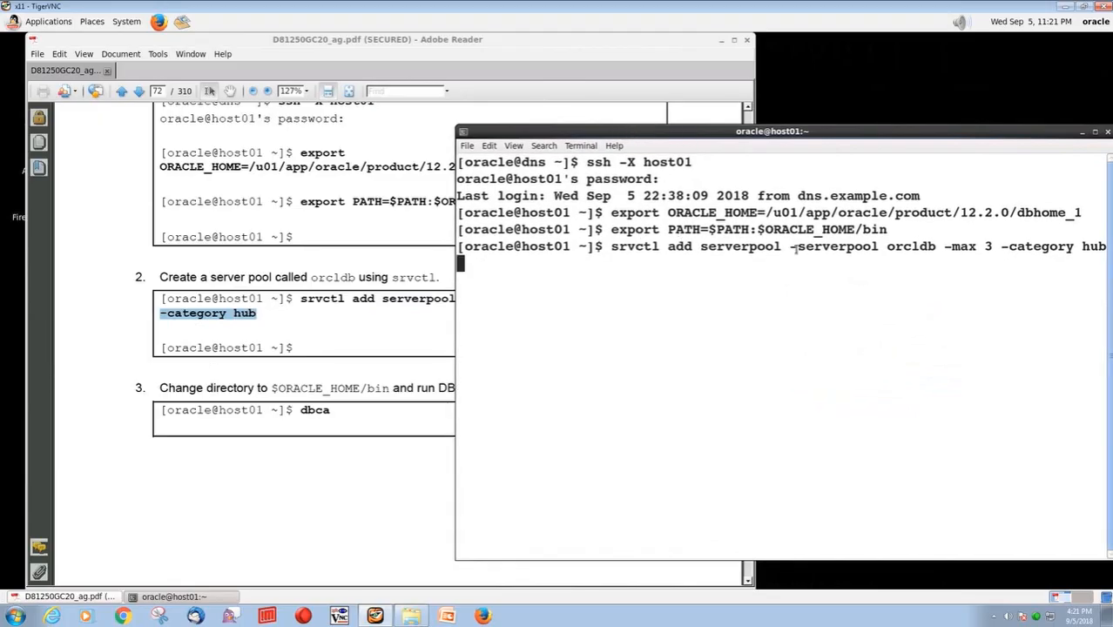
left_click_drag(937, 247, 888, 248)
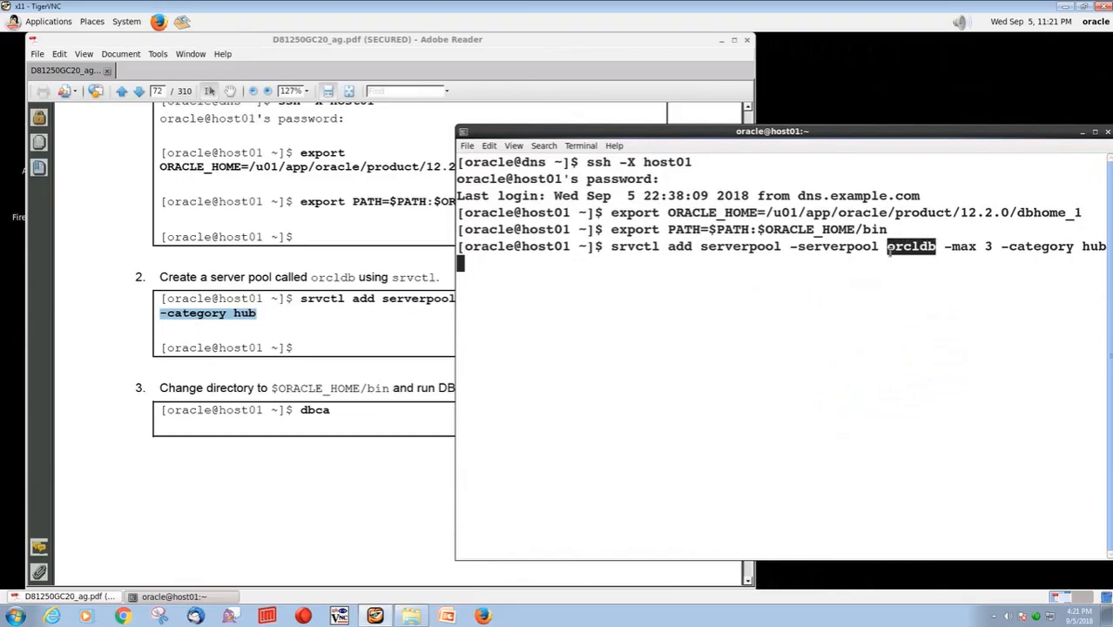
left_click_drag(992, 248, 945, 252)
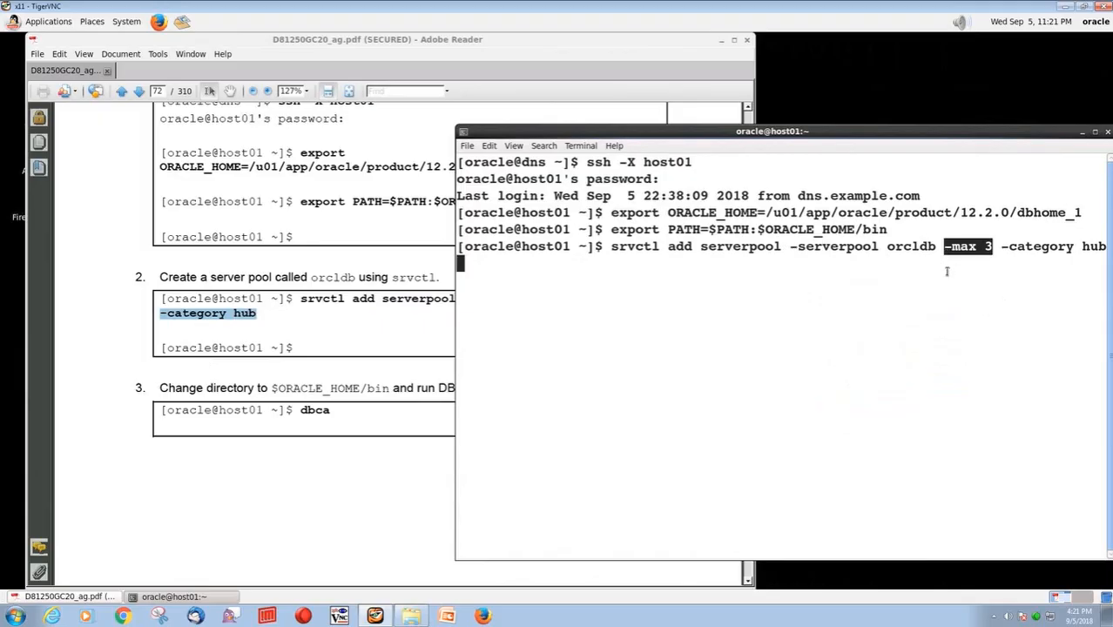
left_click_drag(1081, 247, 1106, 247)
left_click(882, 251)
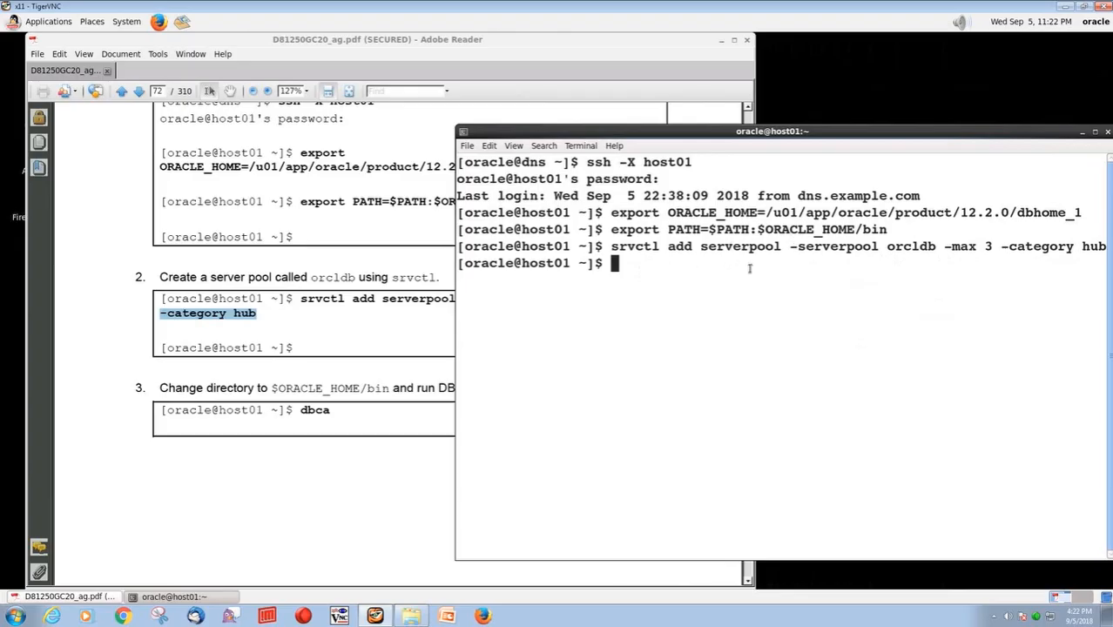
Launch the Database Configuration Assistant with dbca and move its window clear of the guide's instructions
type("dbca")
key("Return")
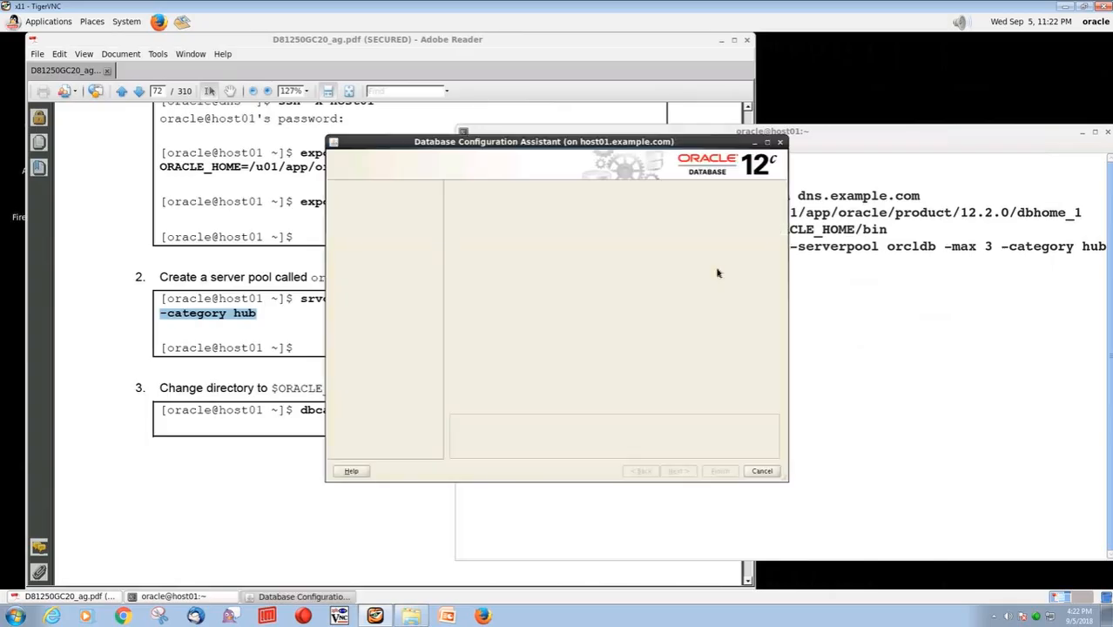
left_click_drag(570, 141, 826, 87)
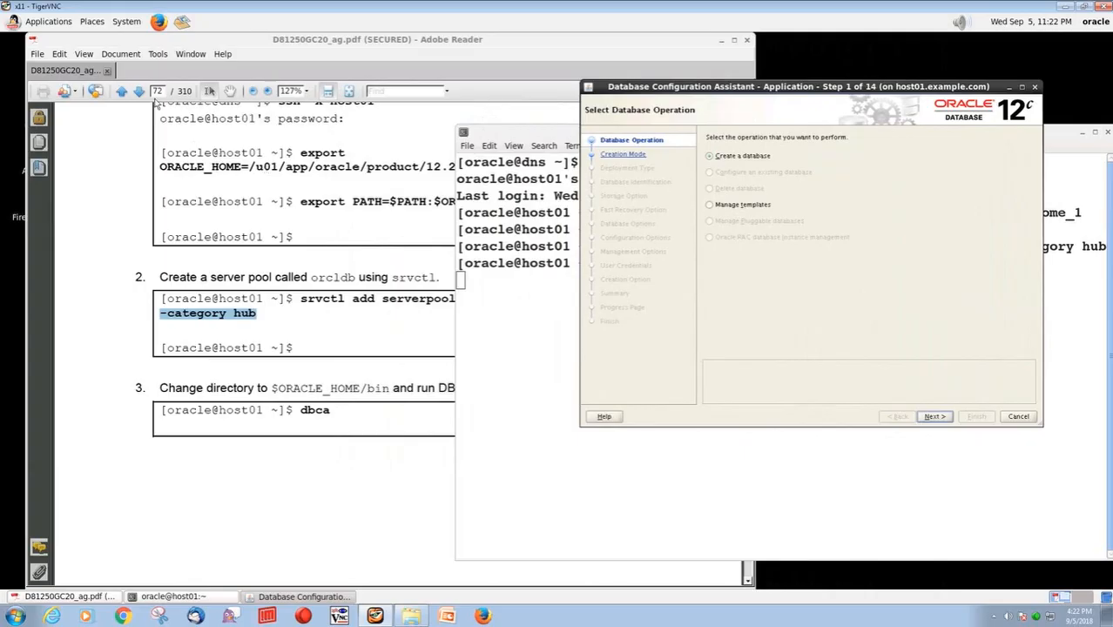
Consult step 4 of the guide and continue the wizard with the Create a database operation
left_click(140, 96)
left_click(139, 96)
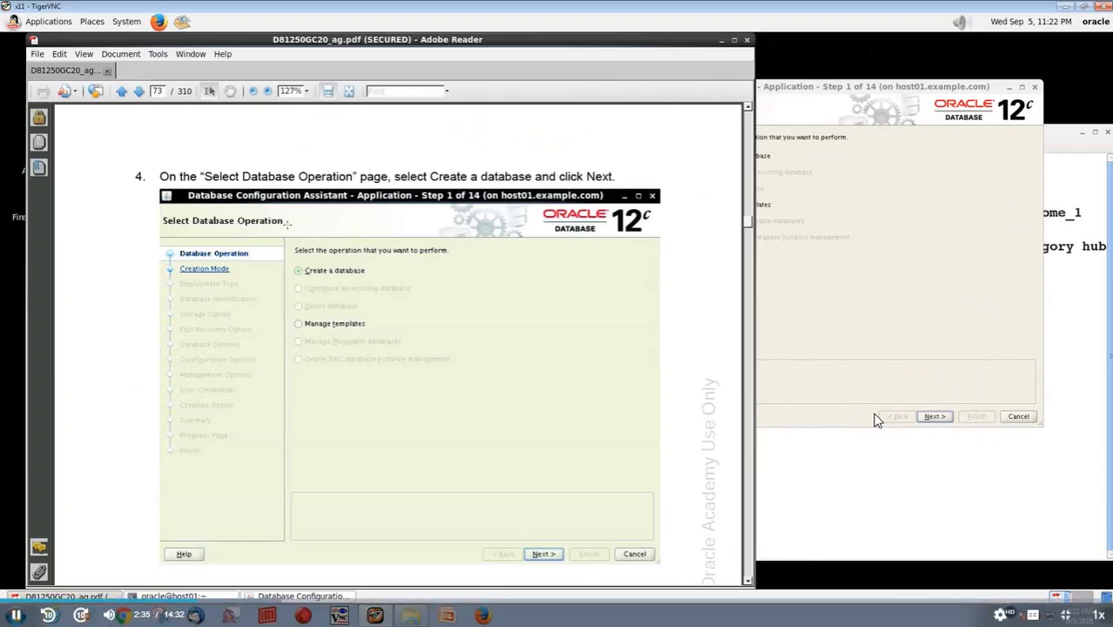
left_click(874, 234)
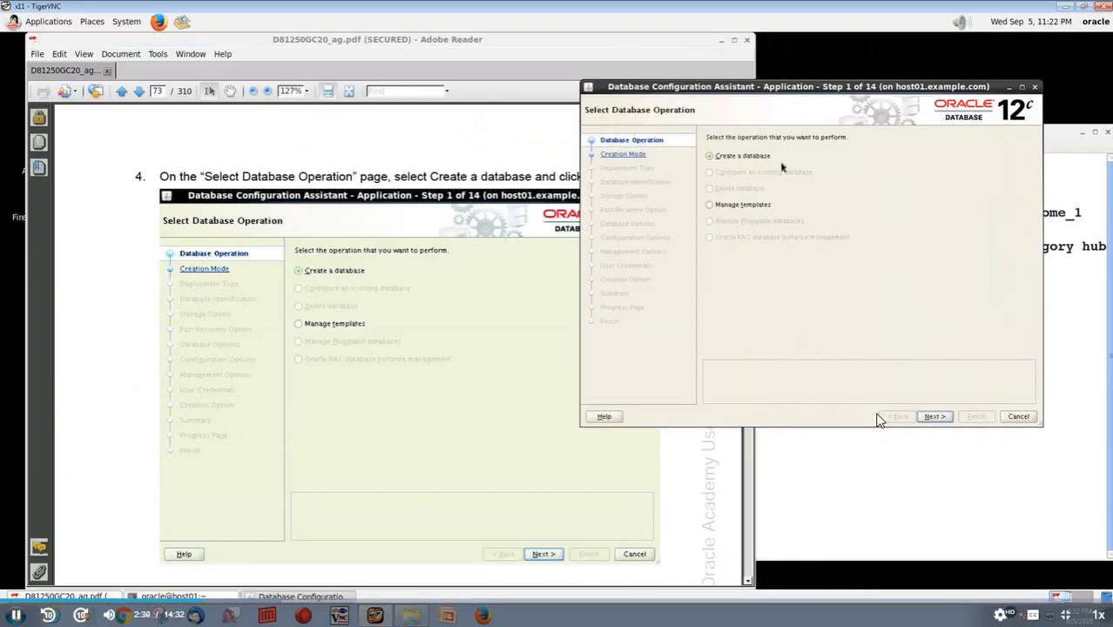
left_click(934, 417)
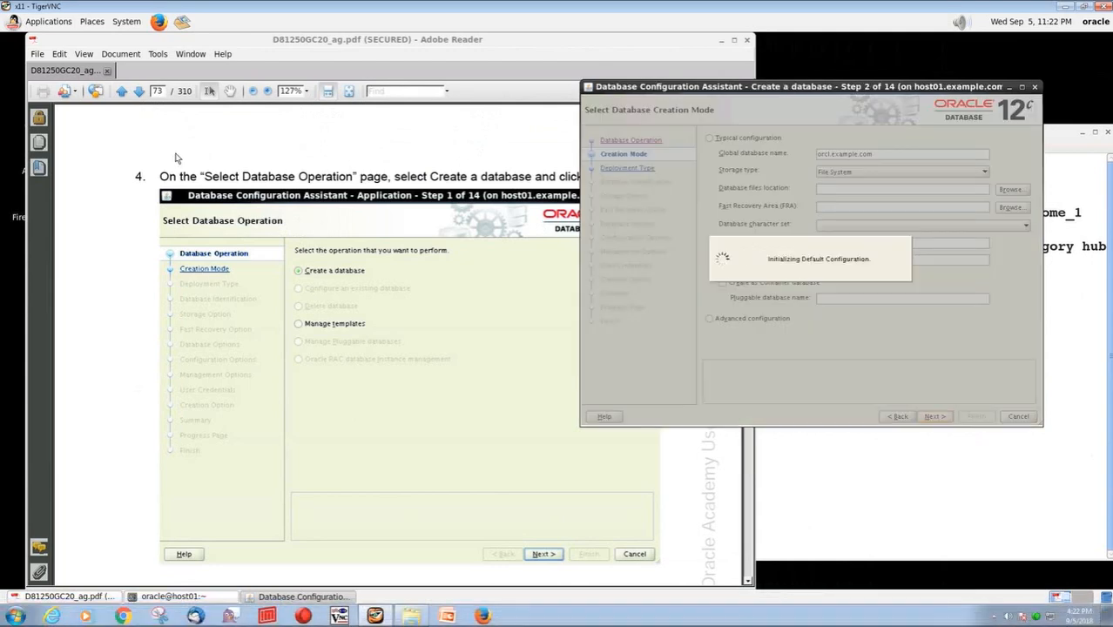
Consult step 5 of the guide and continue past the creation mode page with Advanced configuration
left_click(180, 157)
scroll(192, 169, "down", 3)
left_click(140, 91)
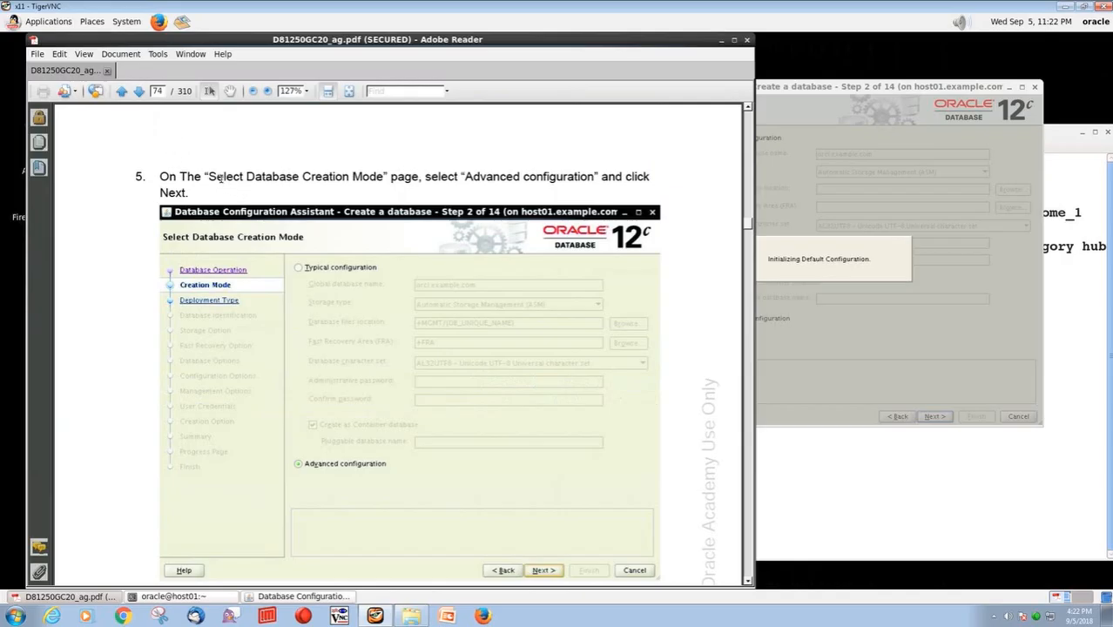
left_click_drag(201, 176, 366, 173)
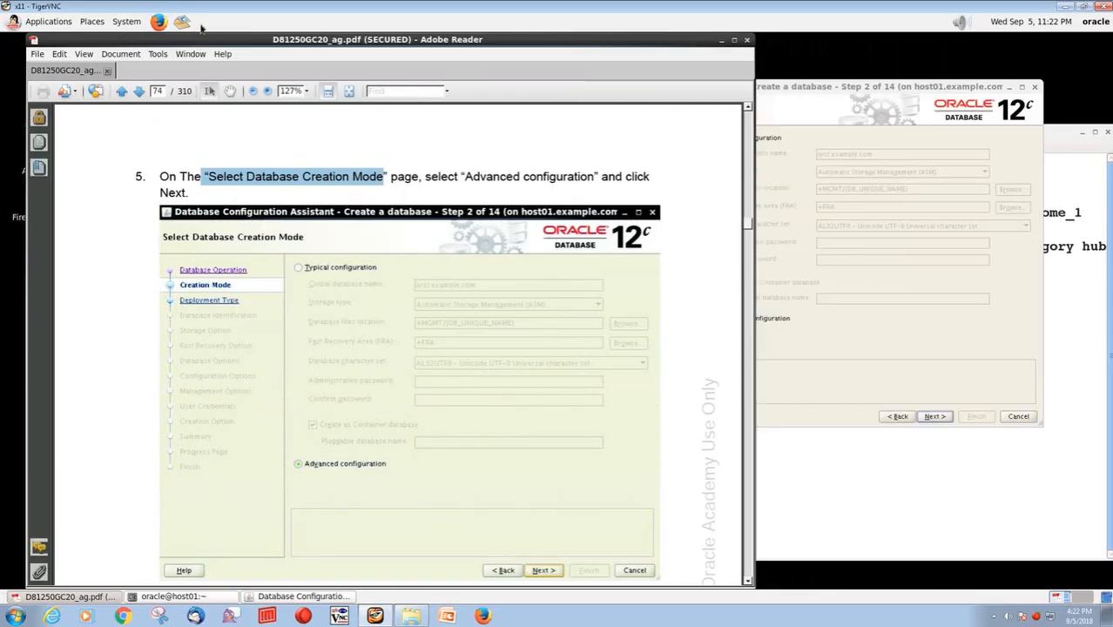
left_click(829, 86)
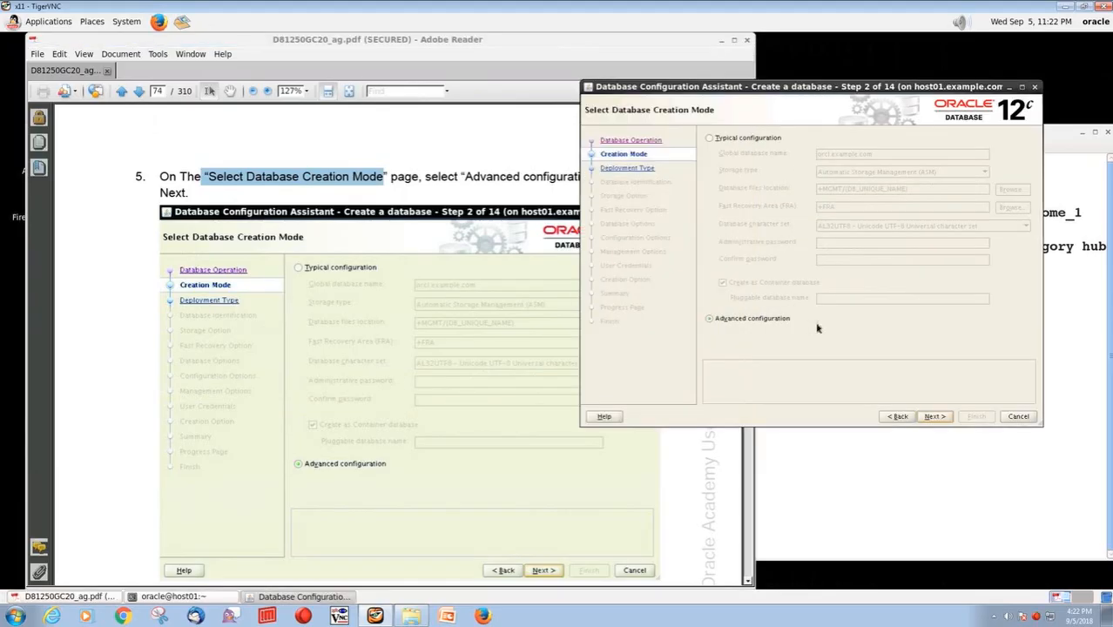
left_click(933, 416)
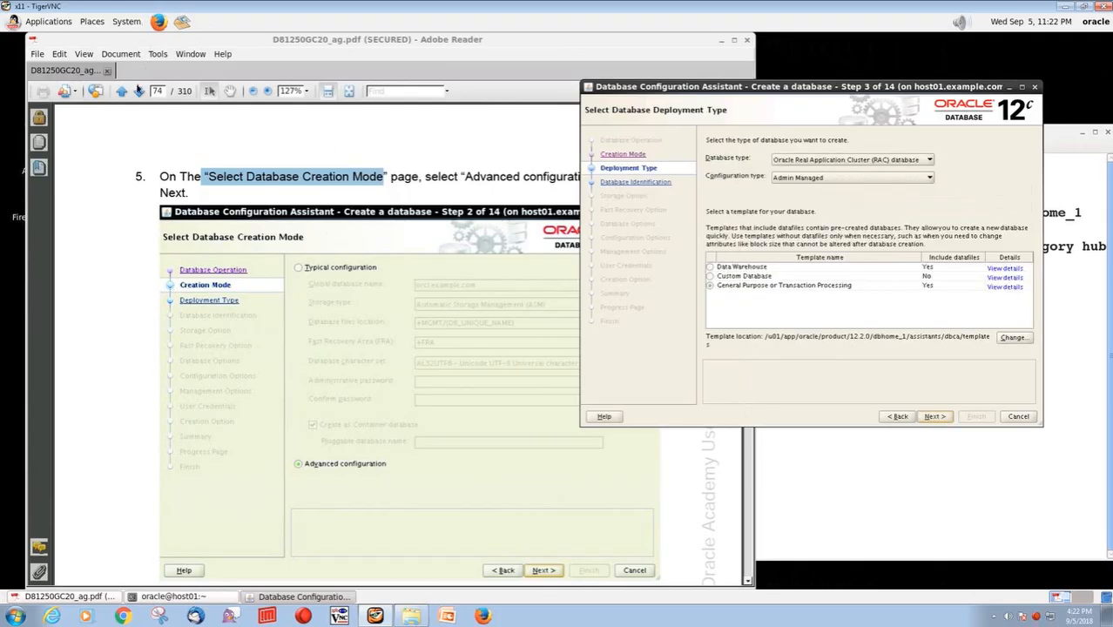
Following guide step 6, set the RAC database's configuration type to Policy Managed and continue with the General Purpose or Transaction Processing template
left_click(138, 91)
left_click(138, 92)
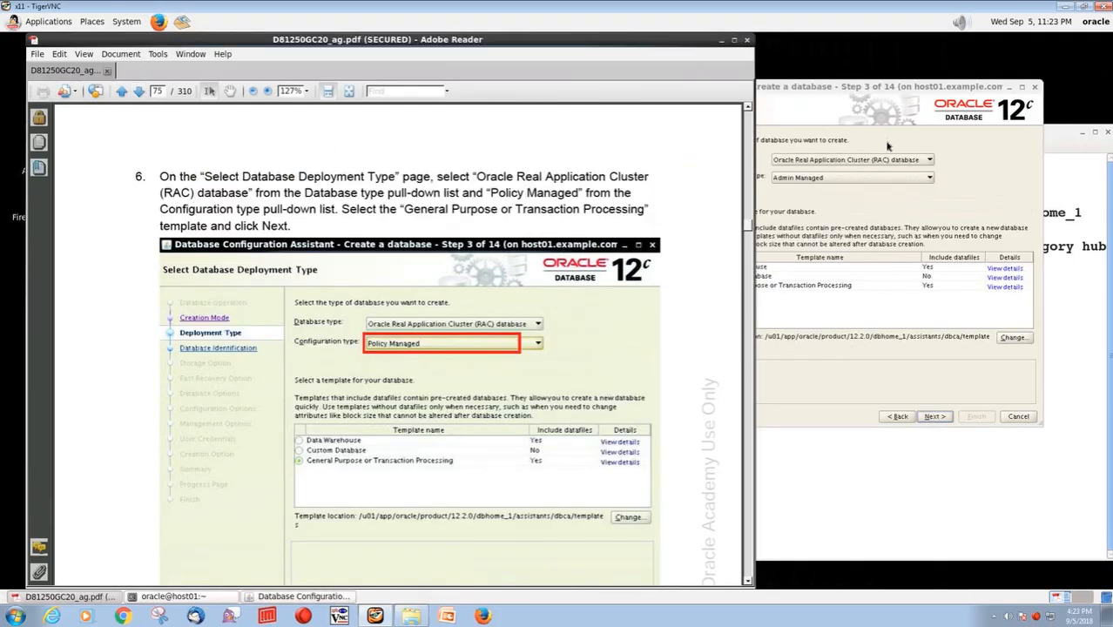
left_click(884, 209)
left_click(820, 162)
left_click(822, 164)
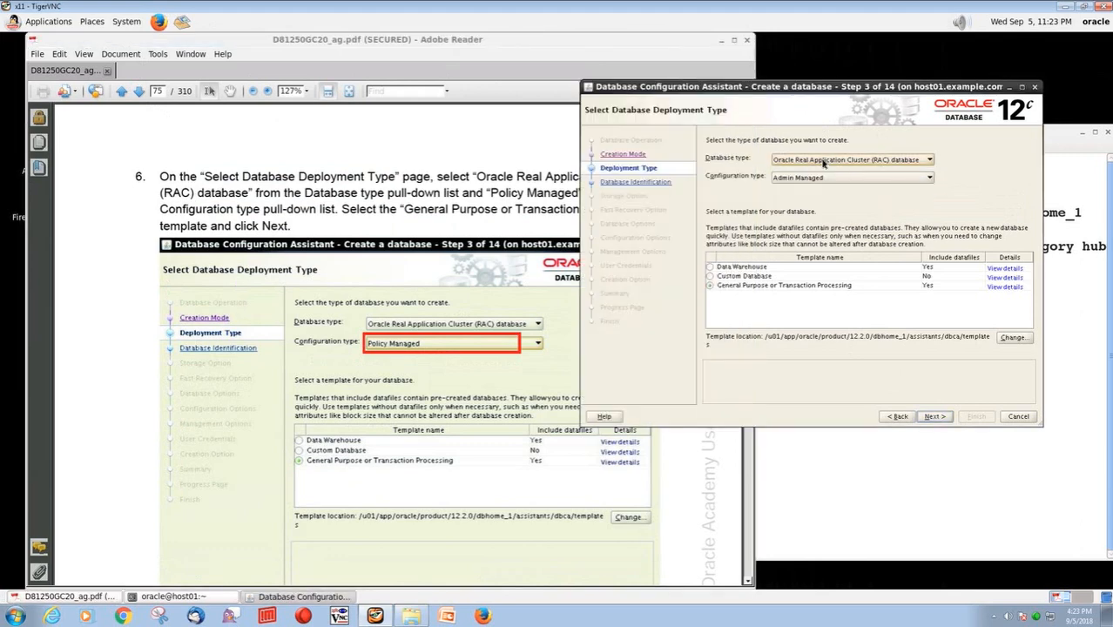
left_click(791, 179)
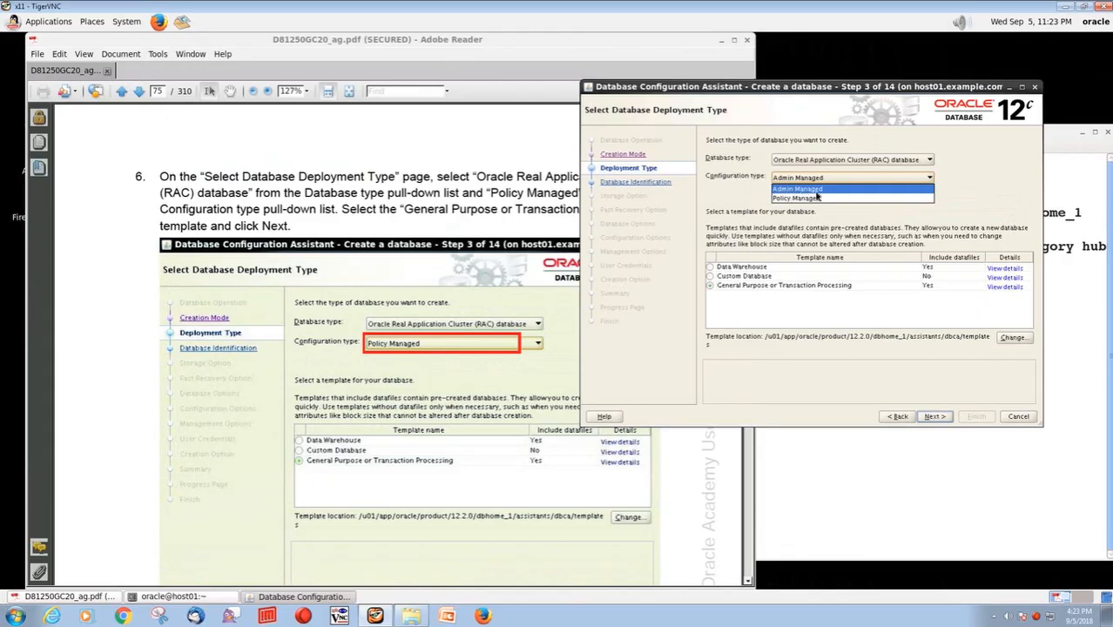
left_click(813, 197)
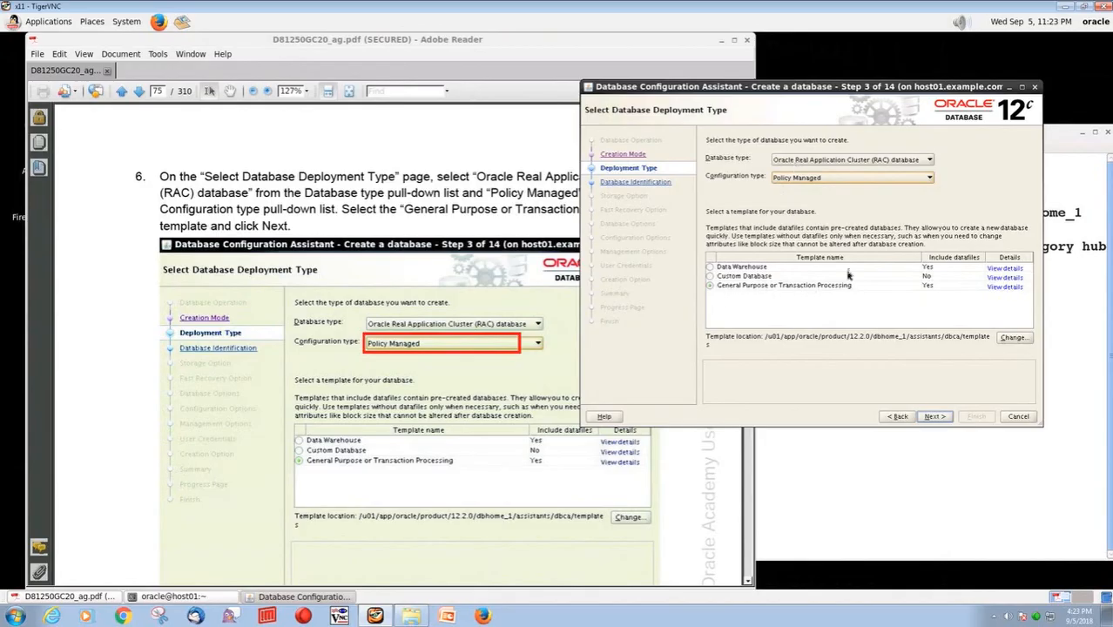
left_click(933, 416)
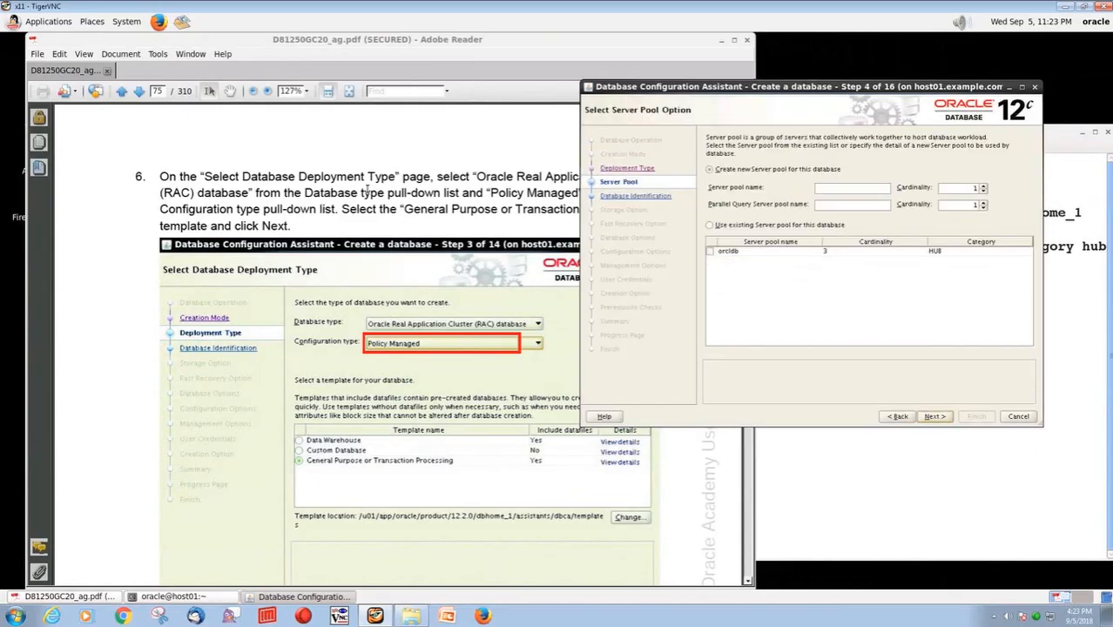
Following guide step 7, use the existing server pool orcldb for this database and continue
left_click(139, 91)
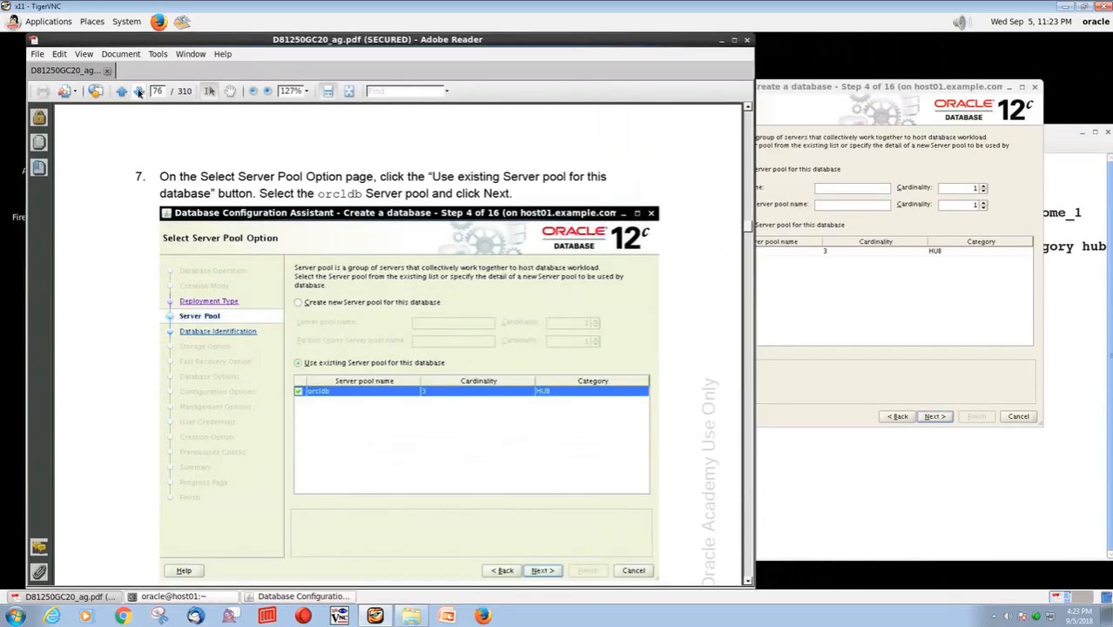
left_click(889, 327)
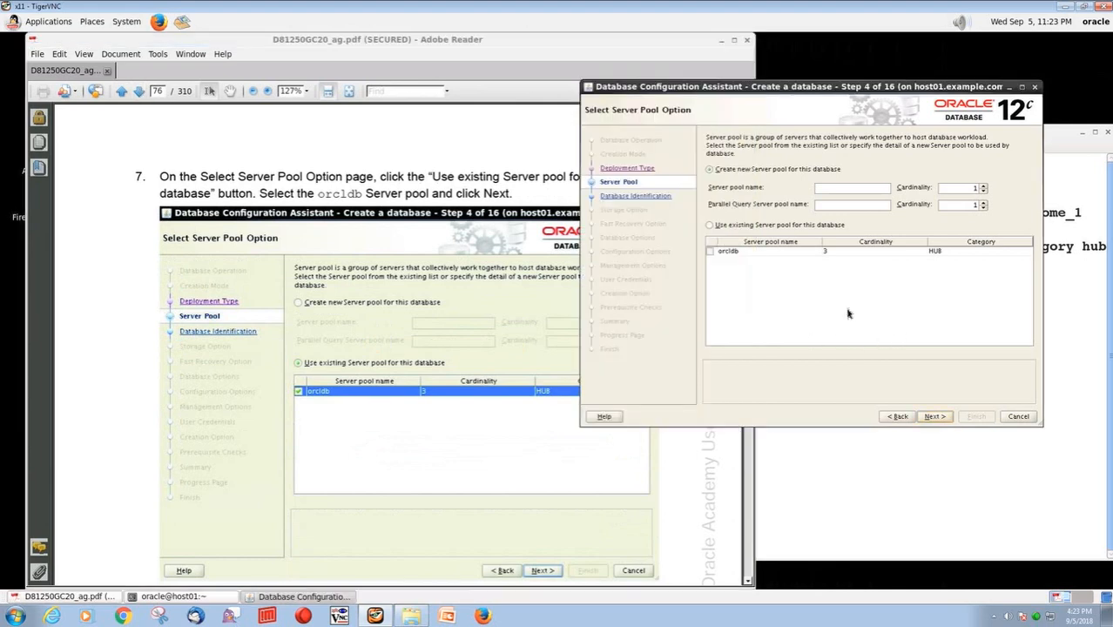
left_click(710, 225)
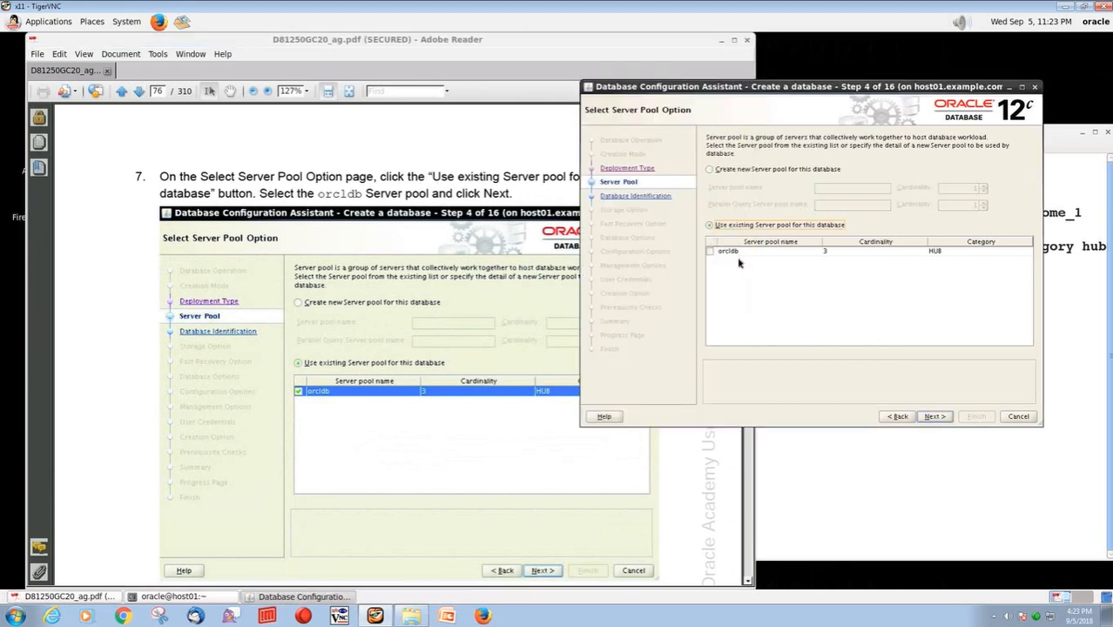
left_click(710, 251)
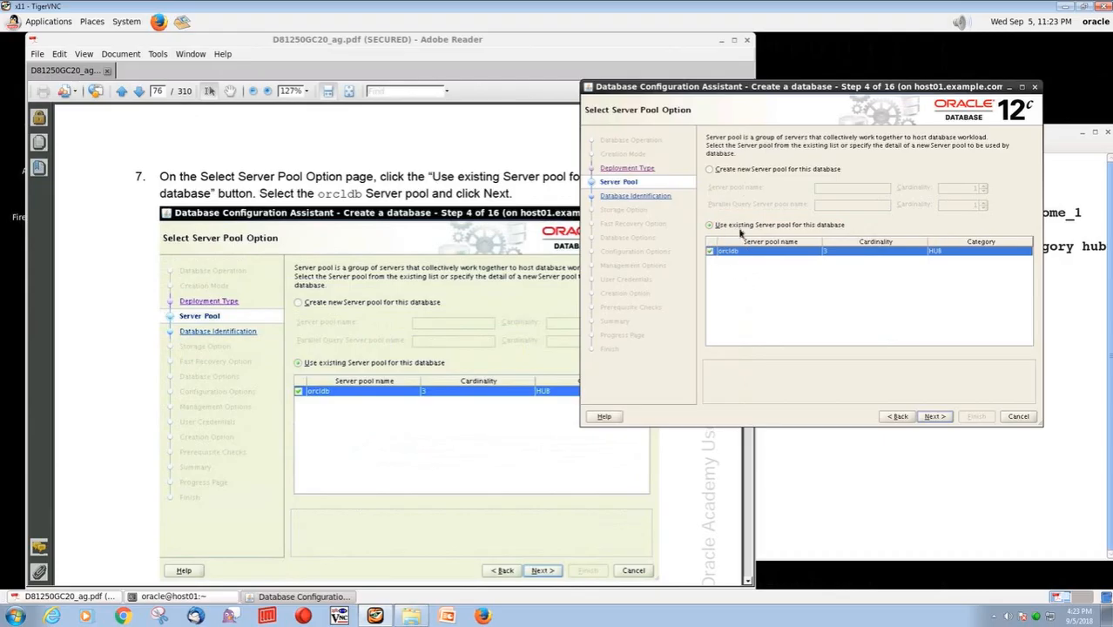
left_click(933, 416)
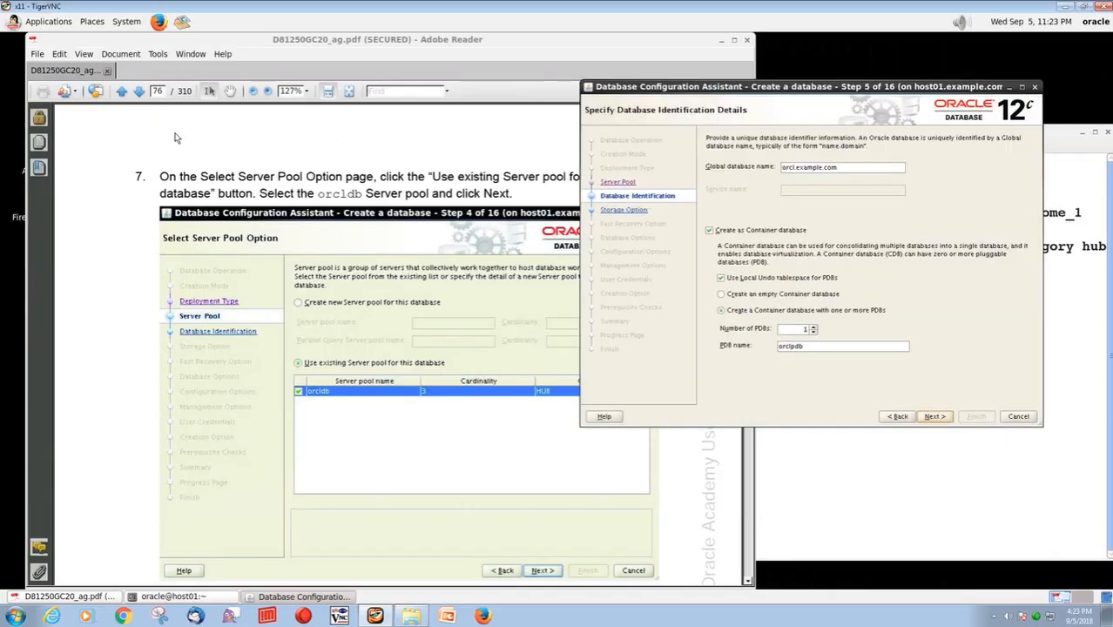
Following guide step 8, replace the default global database name with orcl
left_click(137, 93)
left_click(137, 93)
left_click_drag(843, 166, 758, 166)
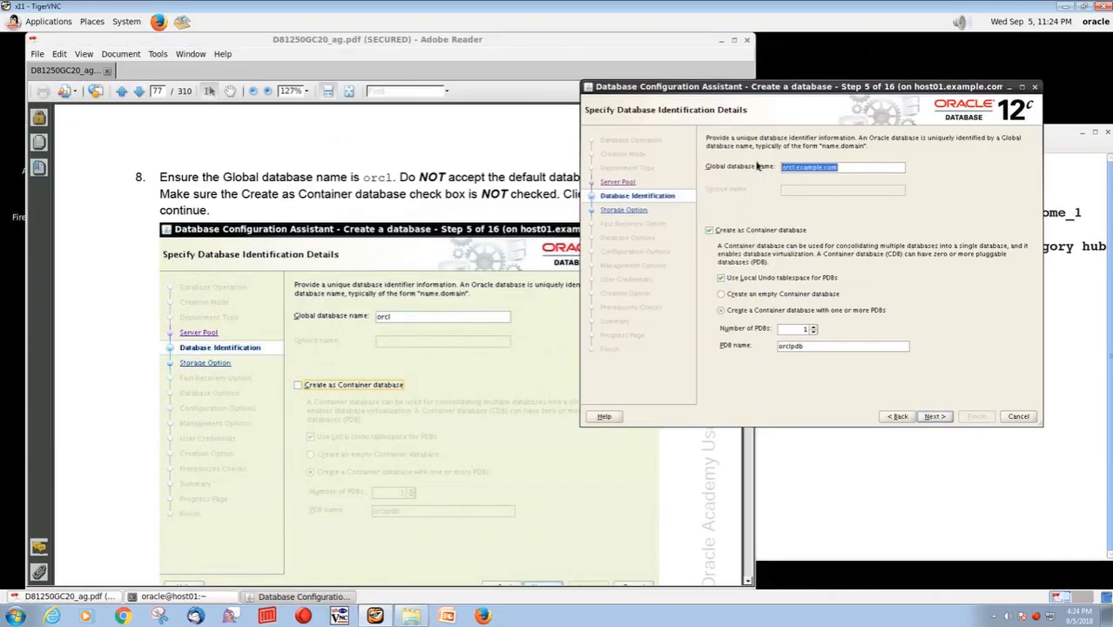
type("orcl")
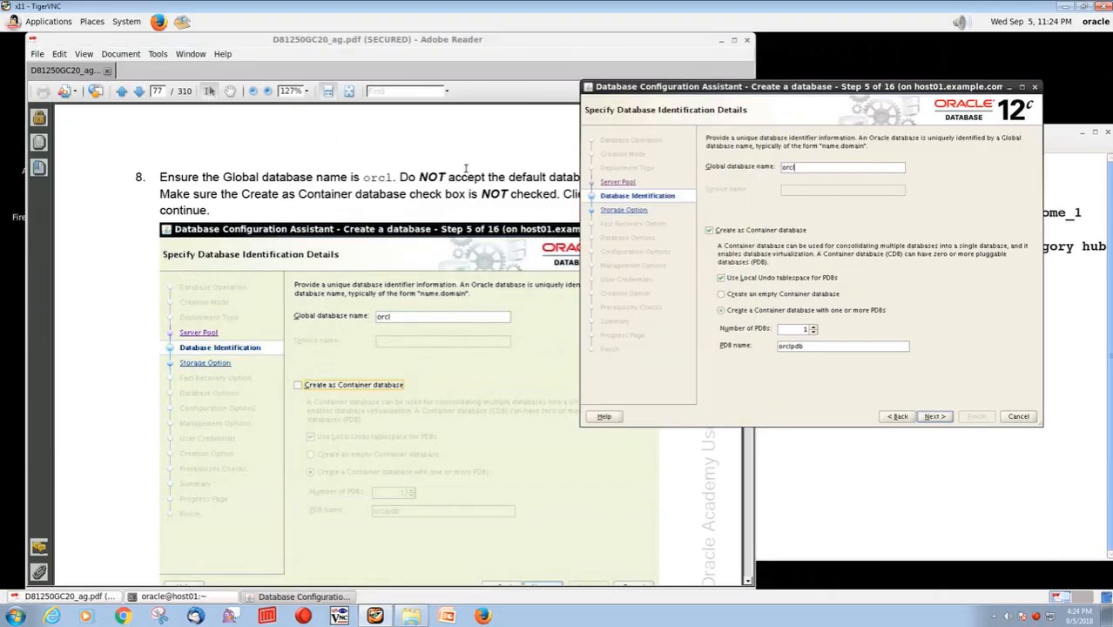
left_click(465, 169)
left_click_drag(414, 178, 621, 177)
left_click(813, 165)
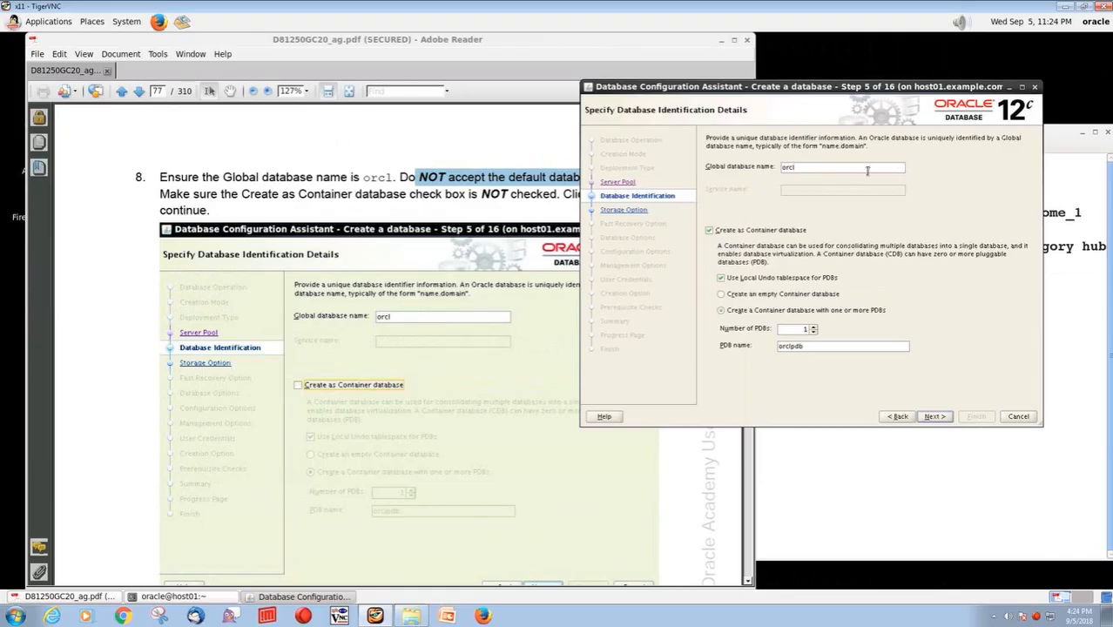
Disable the Create as Container database option and continue to the storage options
left_click(382, 201)
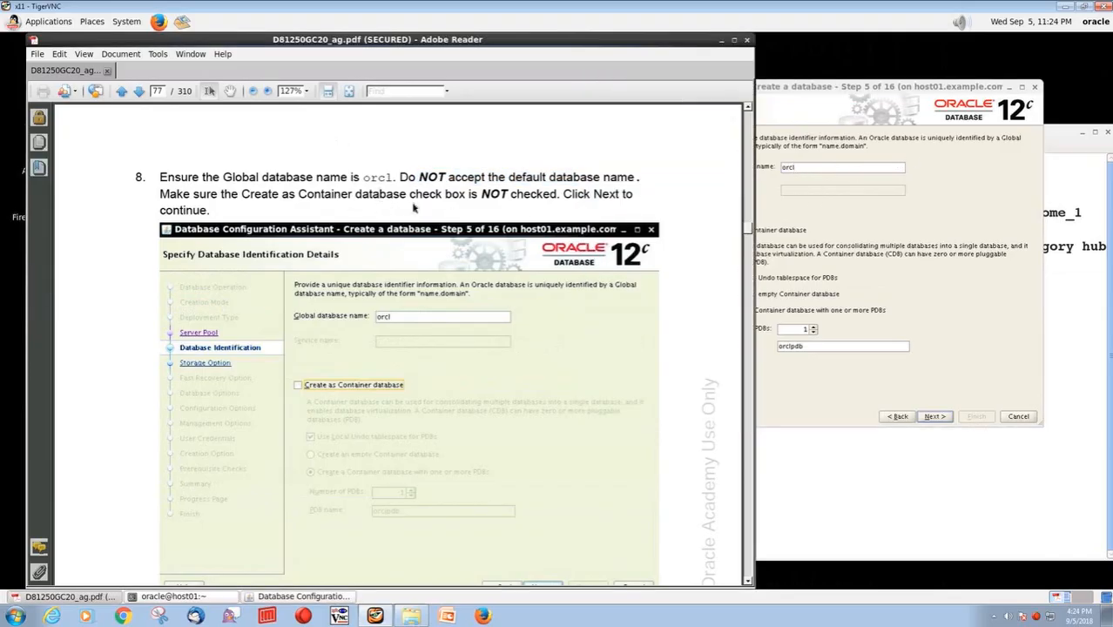
left_click(903, 88)
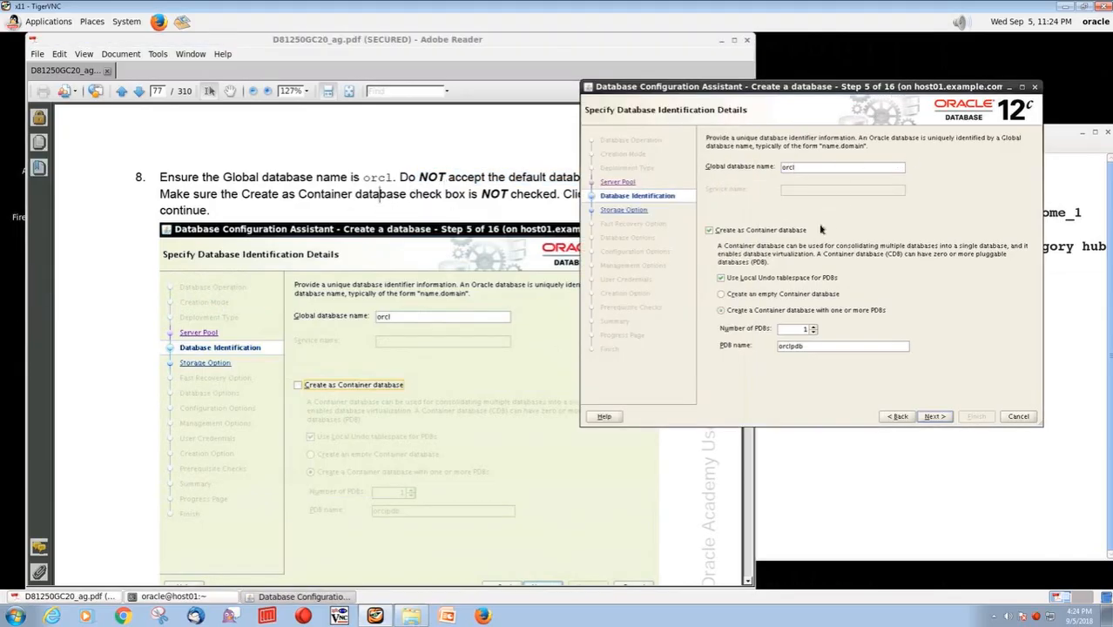
left_click(709, 230)
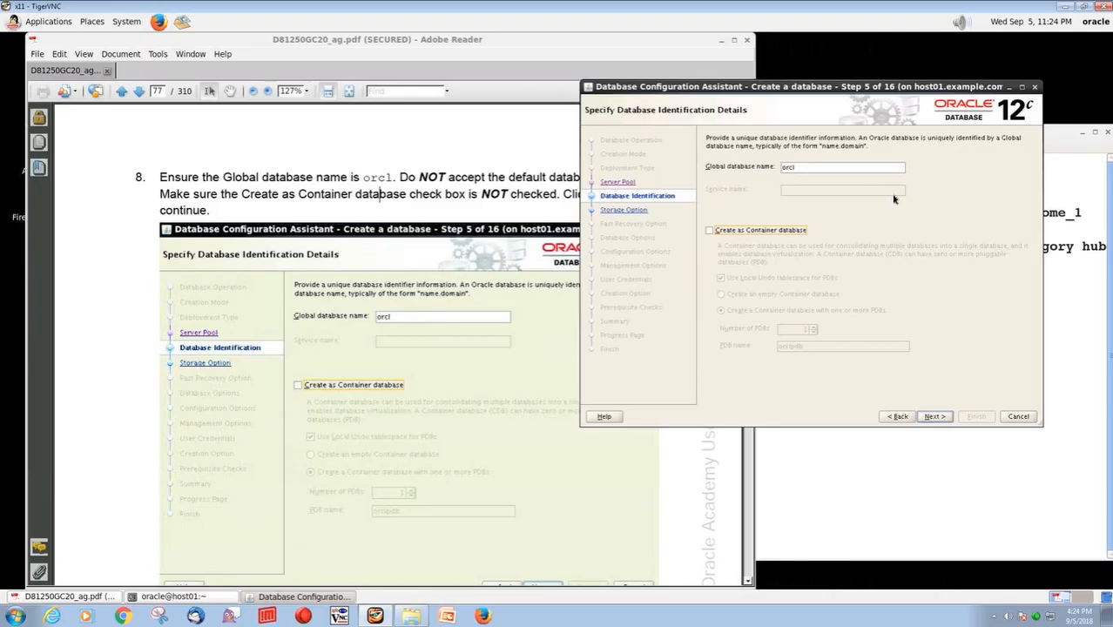
left_click(934, 416)
Following guide step 9, select the DATA disk group for the database files location, keeping ASM storage and Oracle-Managed Files, and continue
left_click(137, 92)
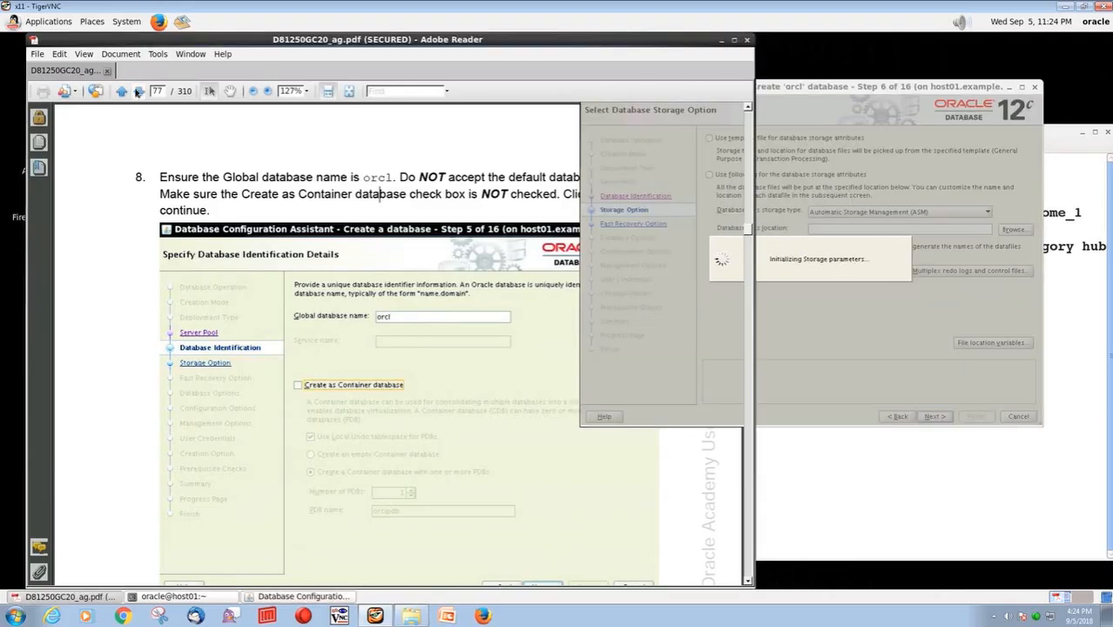
left_click(138, 92)
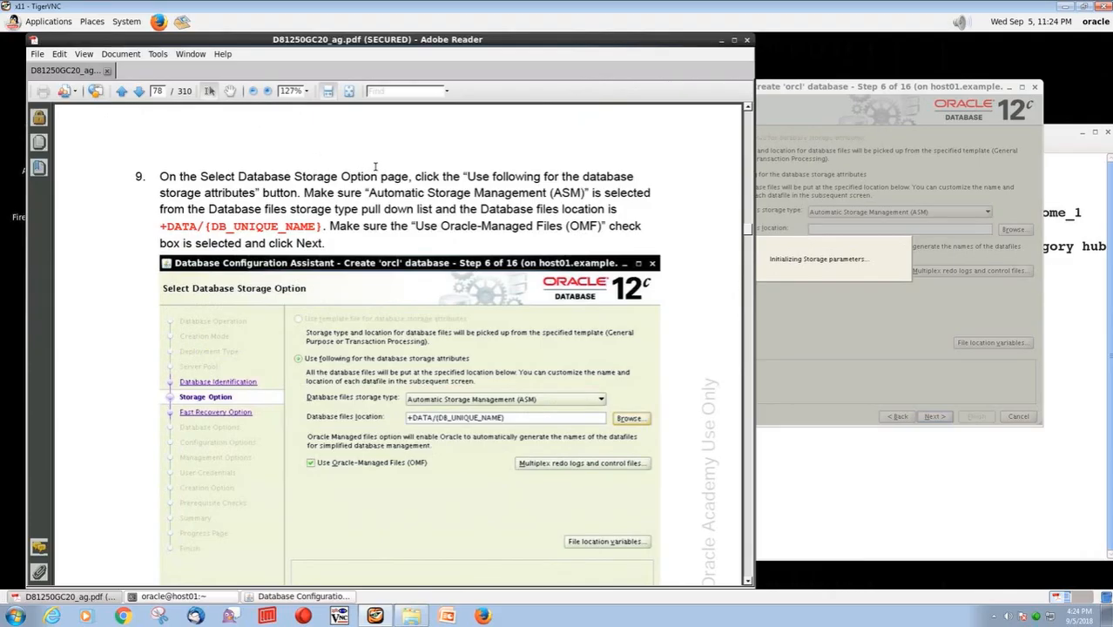
left_click_drag(159, 227, 322, 226)
left_click(373, 227)
left_click_drag(160, 228, 201, 229)
left_click_drag(837, 229, 807, 229)
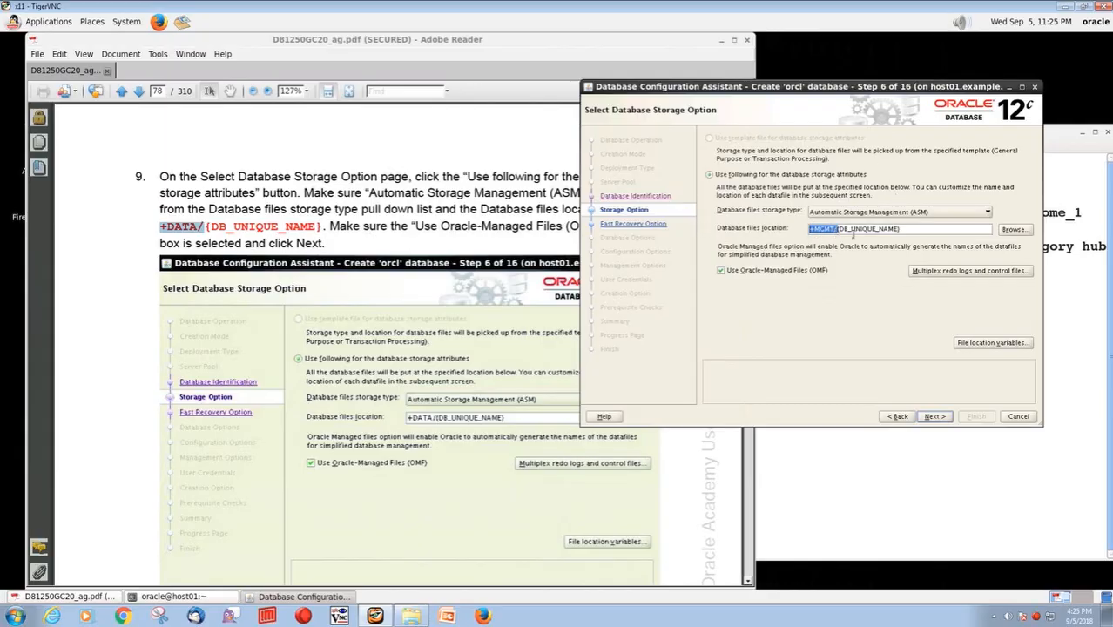
left_click(1011, 230)
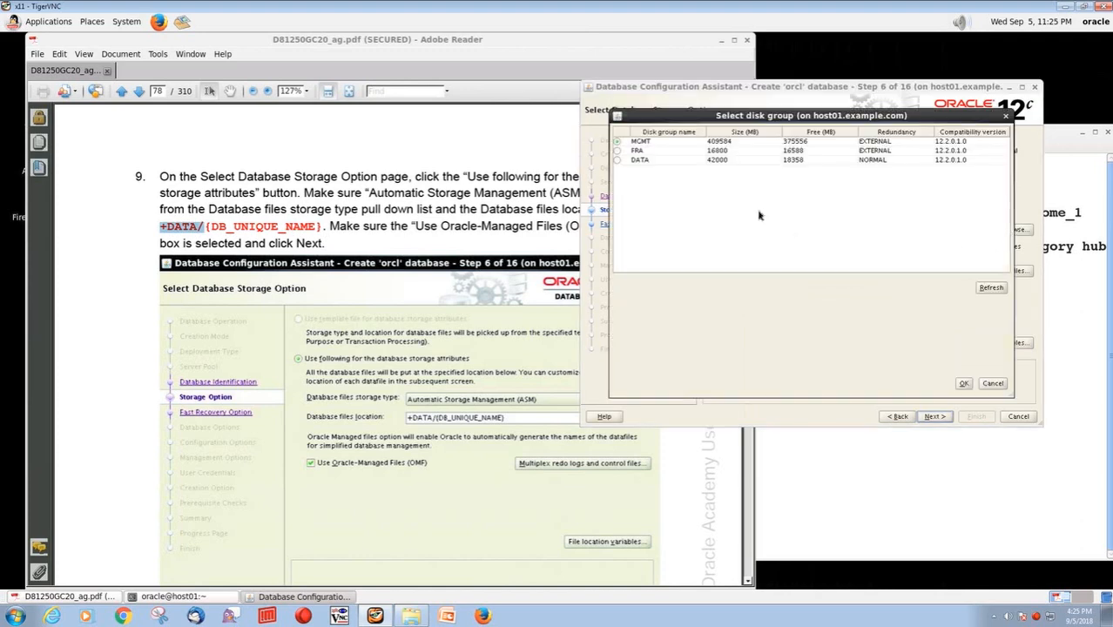
left_click(619, 161)
left_click(964, 384)
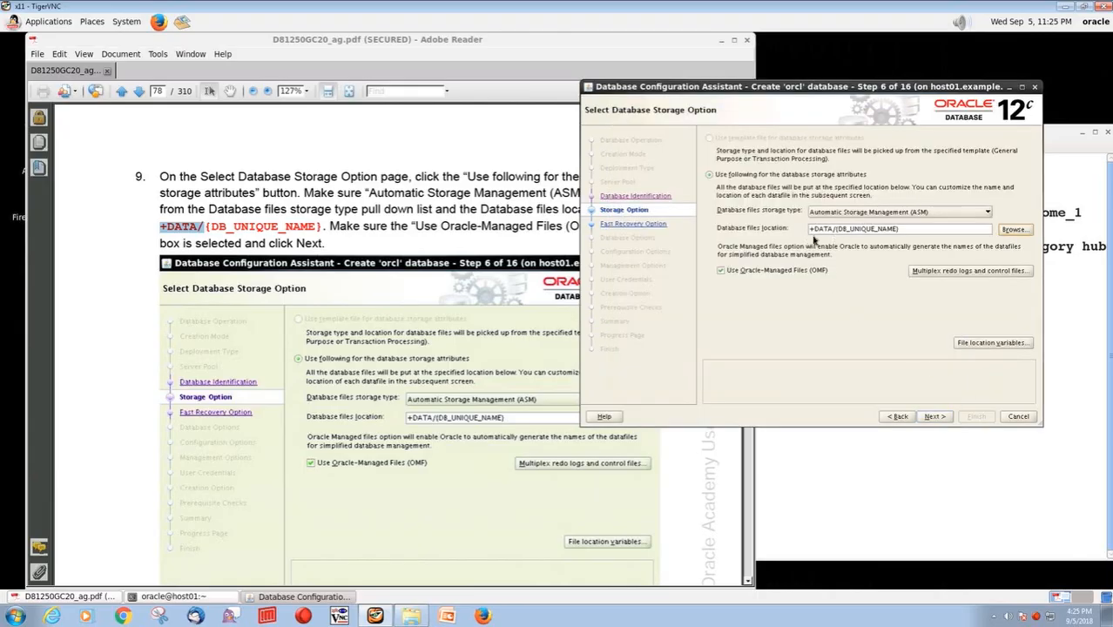
left_click_drag(833, 228, 810, 226)
left_click(932, 417)
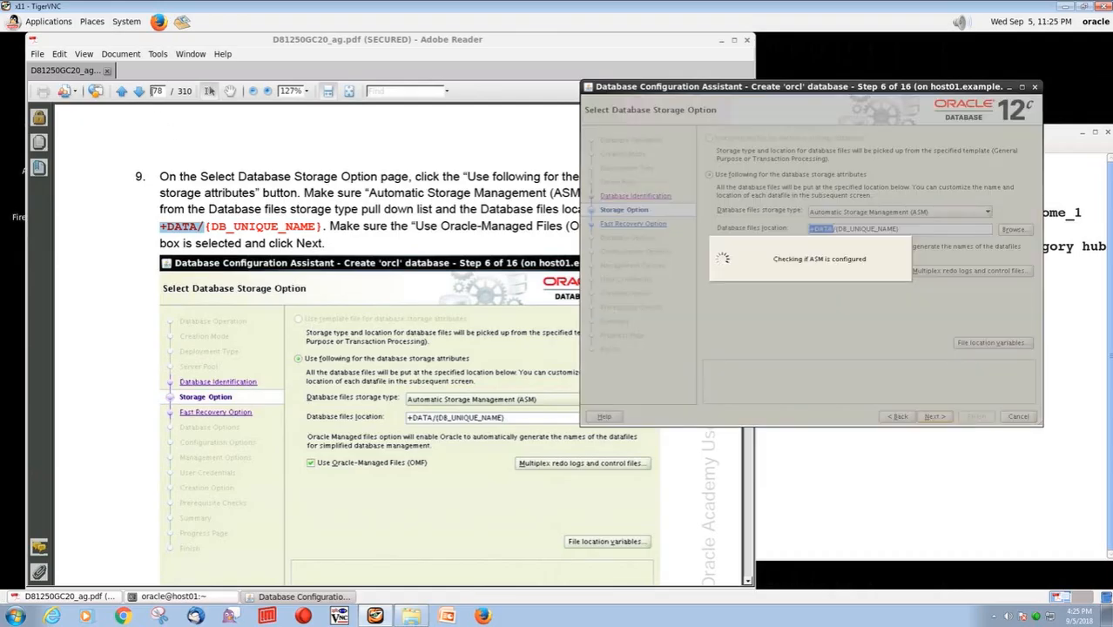
Following guide step 10, enable the Fast Recovery Area on +FRA, change its size and continue
left_click(142, 91)
left_click(141, 92)
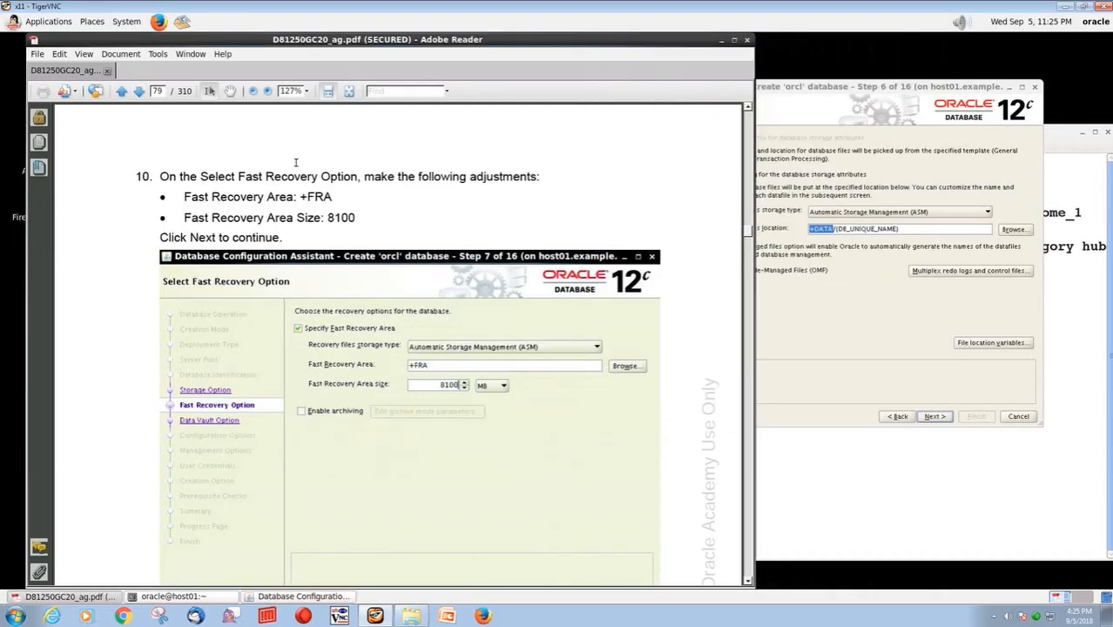
left_click_drag(336, 197, 297, 197)
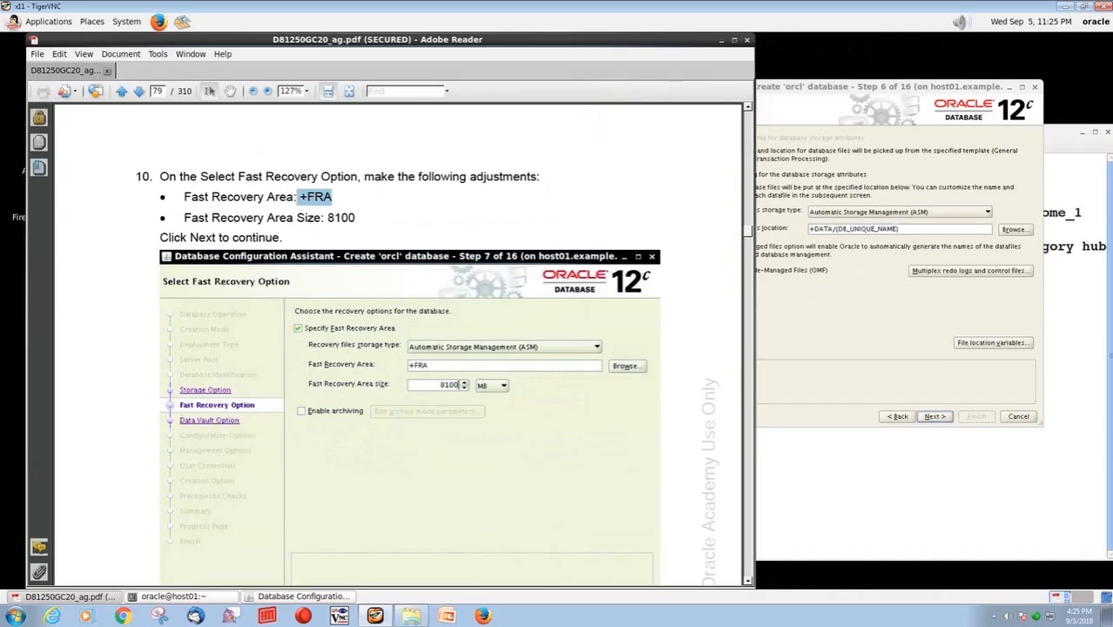
left_click(934, 416)
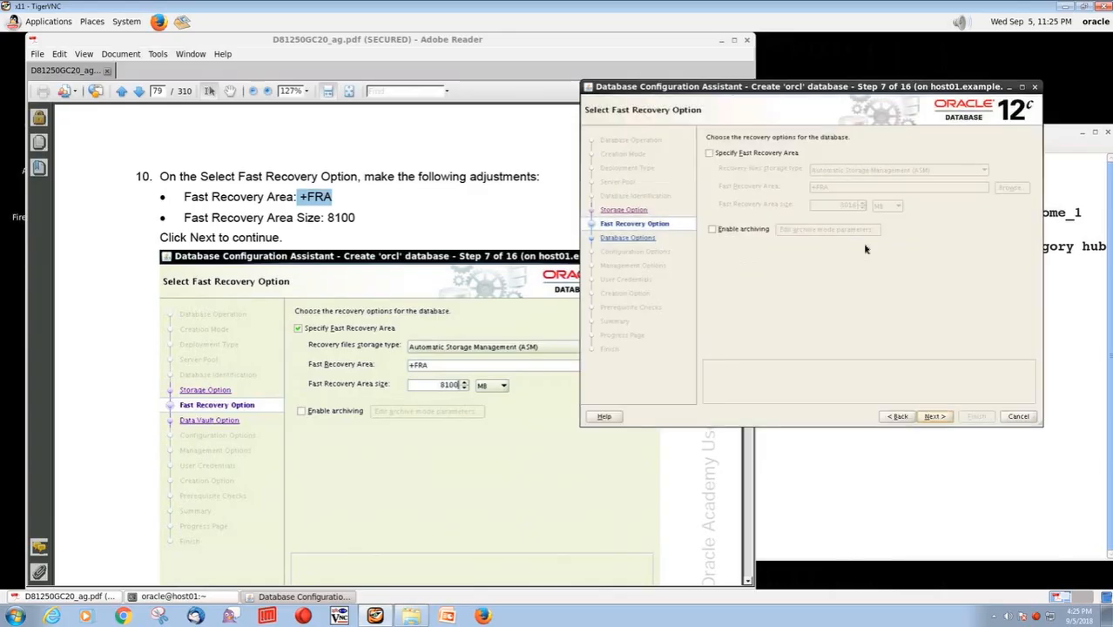
left_click(710, 154)
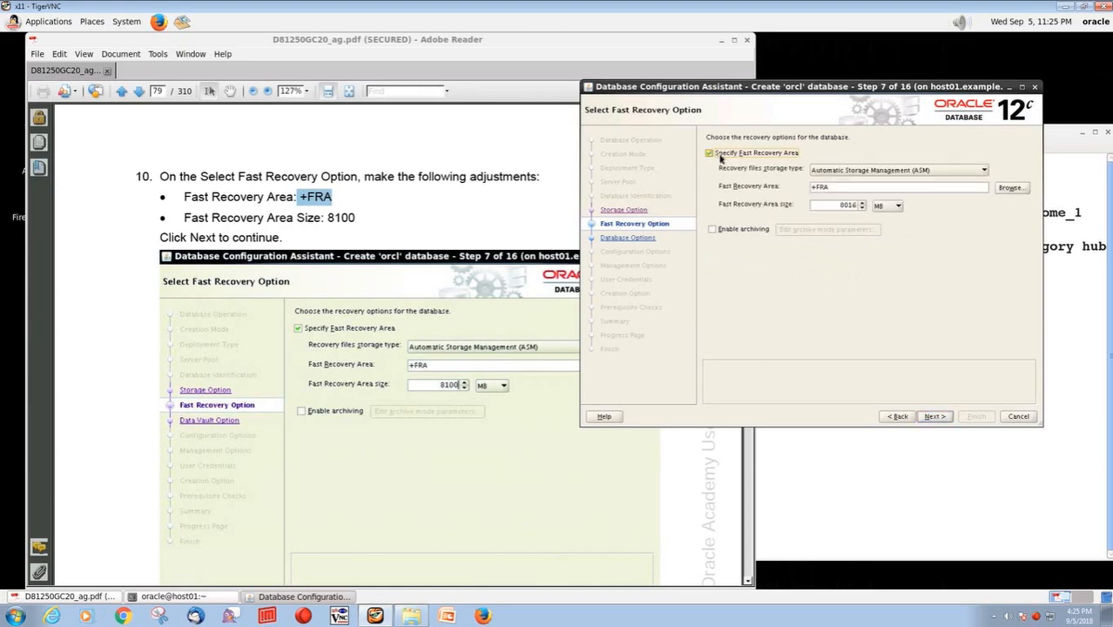
left_click_drag(838, 185, 874, 202)
type("800")
left_click(933, 416)
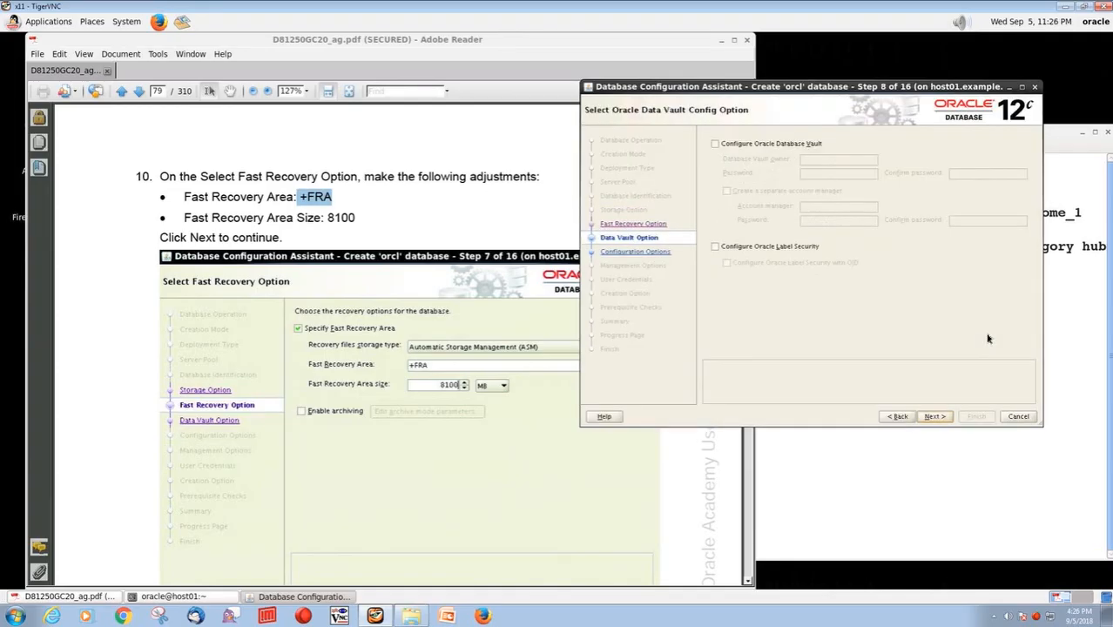
Return to the fast recovery options, set the Fast Recovery Area size to 5000 MB and continue
left_click(898, 416)
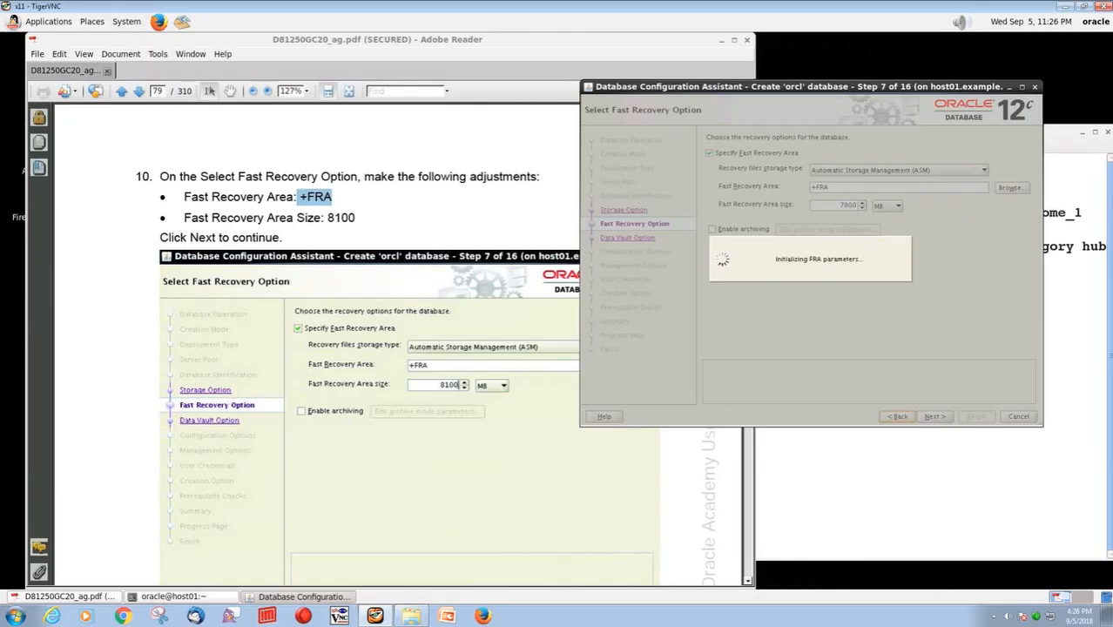
left_click_drag(836, 206, 885, 209)
type("5000")
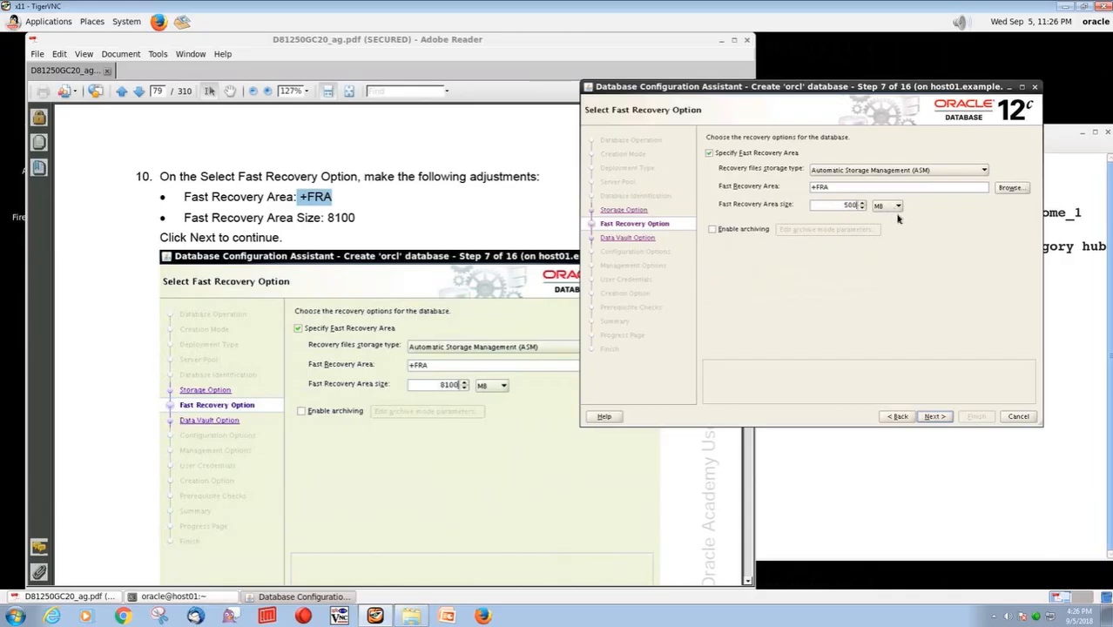
left_click(938, 418)
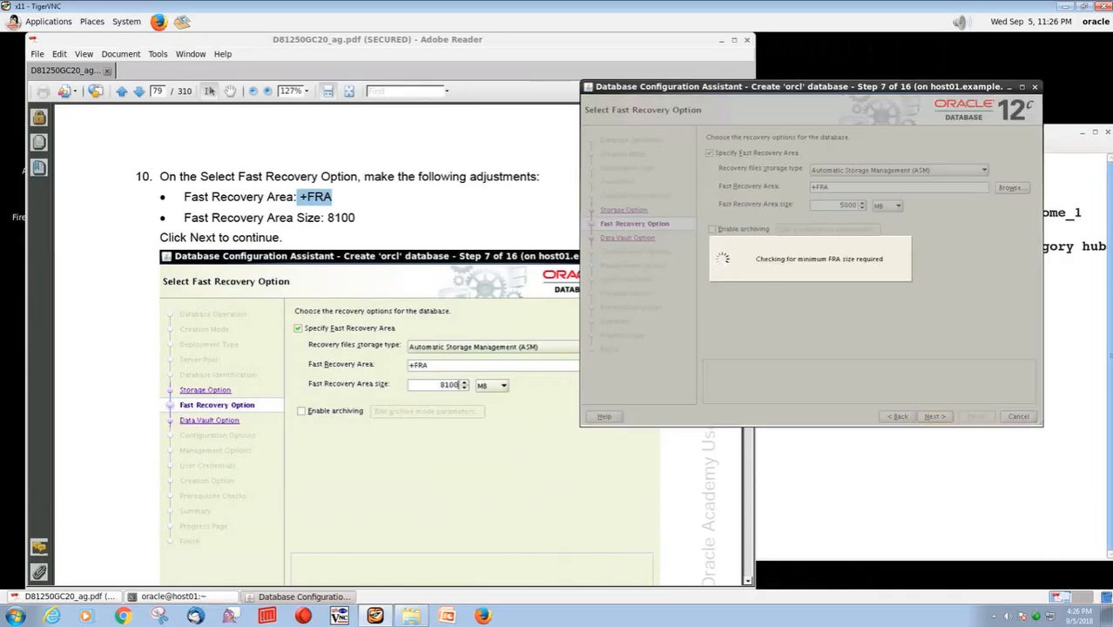
Go back to the fast recovery options, set the Fast Recovery Area size to 8100 MB and continue
left_click(898, 416)
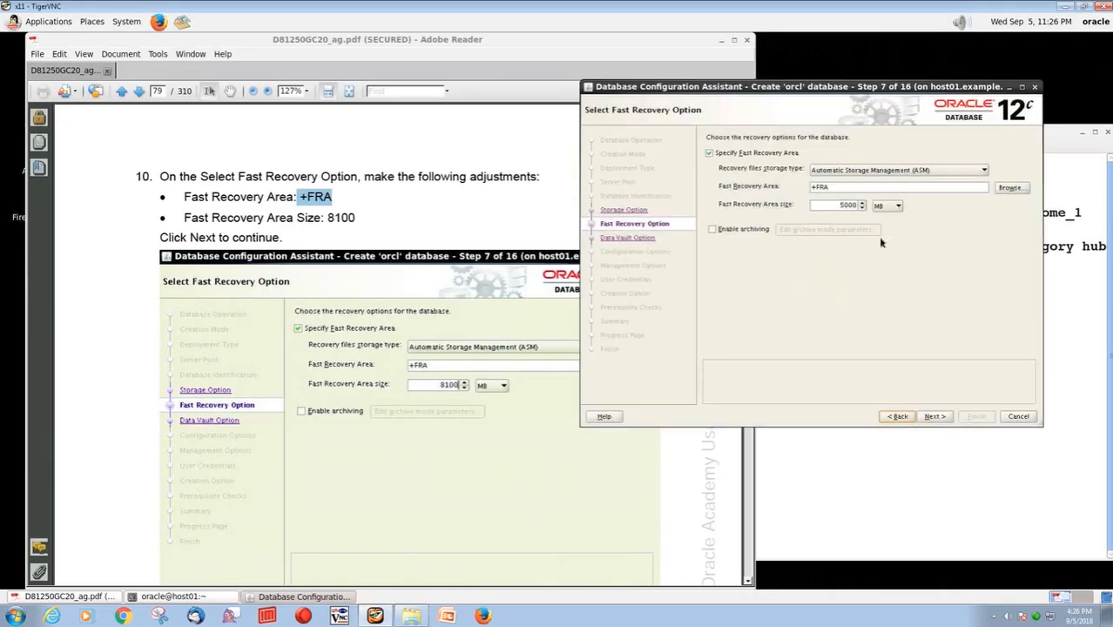
double_click(842, 204)
type("8100")
left_click(931, 417)
Following guide step 11, leave Oracle Database Vault and Label Security unconfigured and continue to the configuration options
left_click(138, 90)
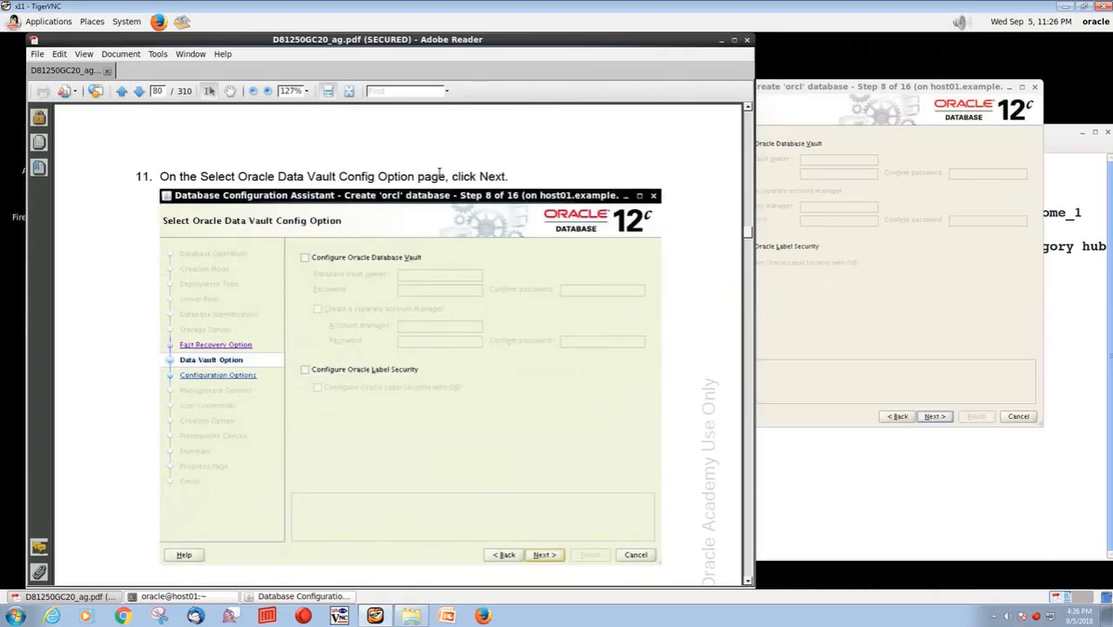
left_click(857, 274)
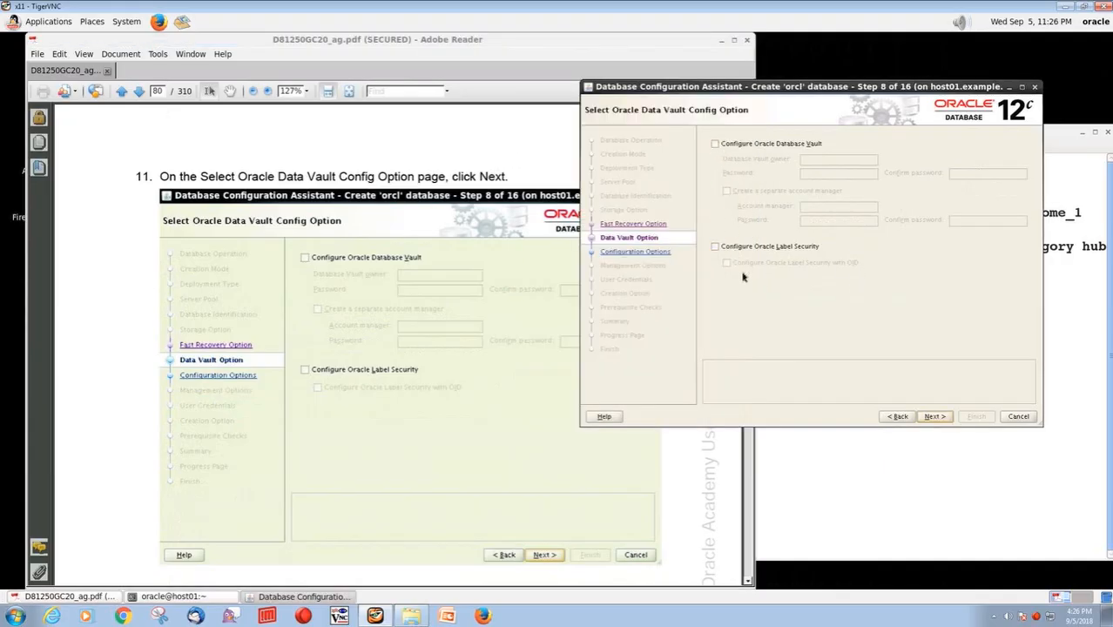
left_click(934, 416)
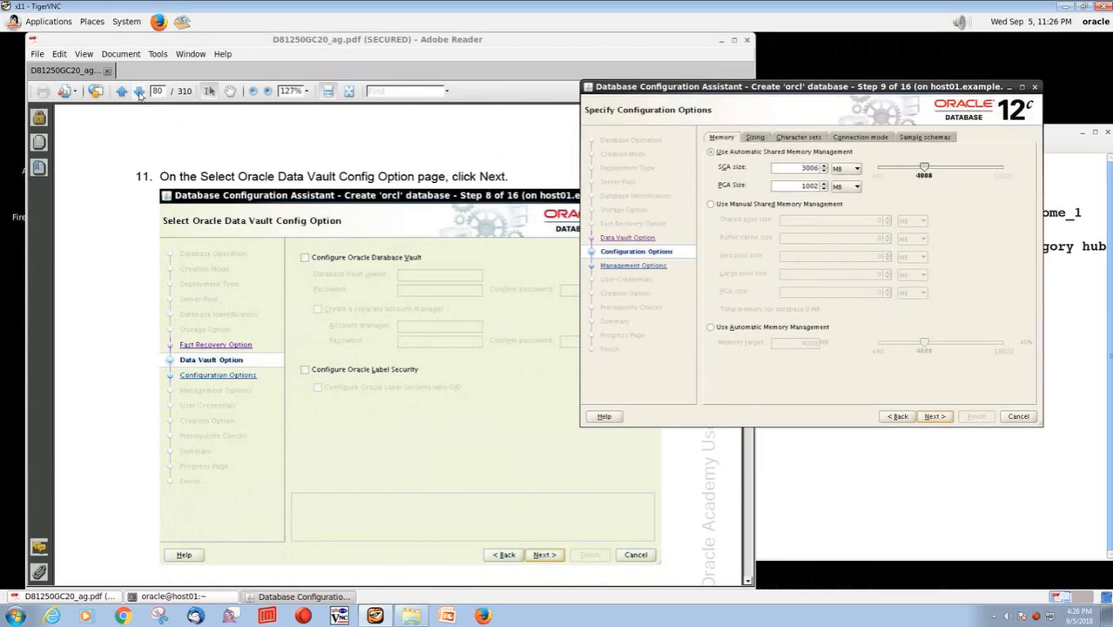
Following guide step 12, reduce the automatic shared memory total to 3069 MB, with SGA 2301 MB and PGA 768 MB
left_click(139, 91)
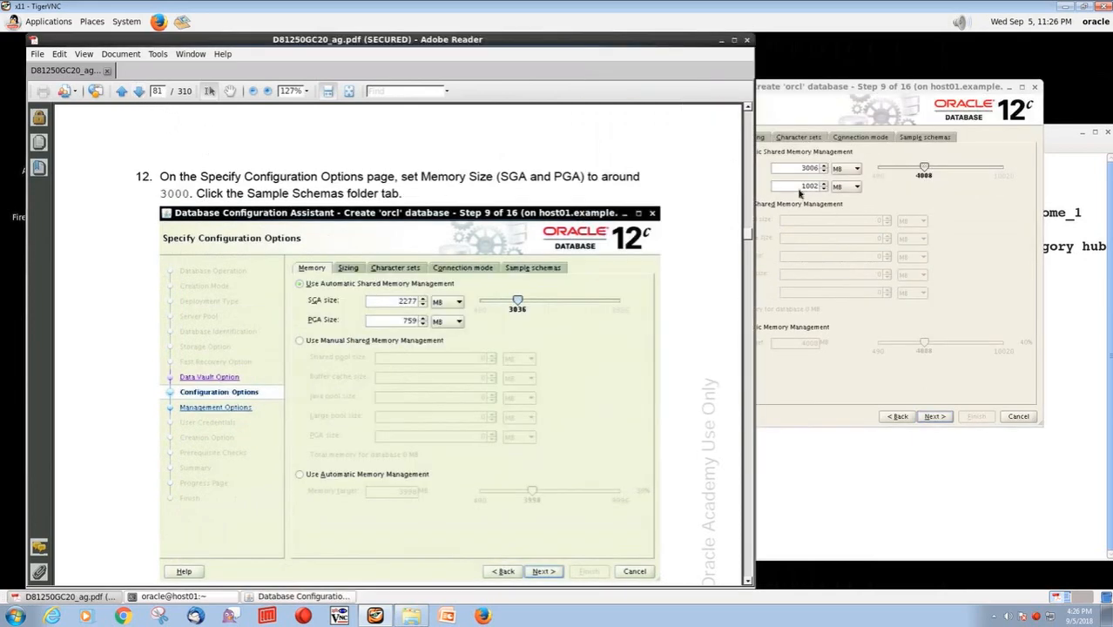
left_click(792, 180)
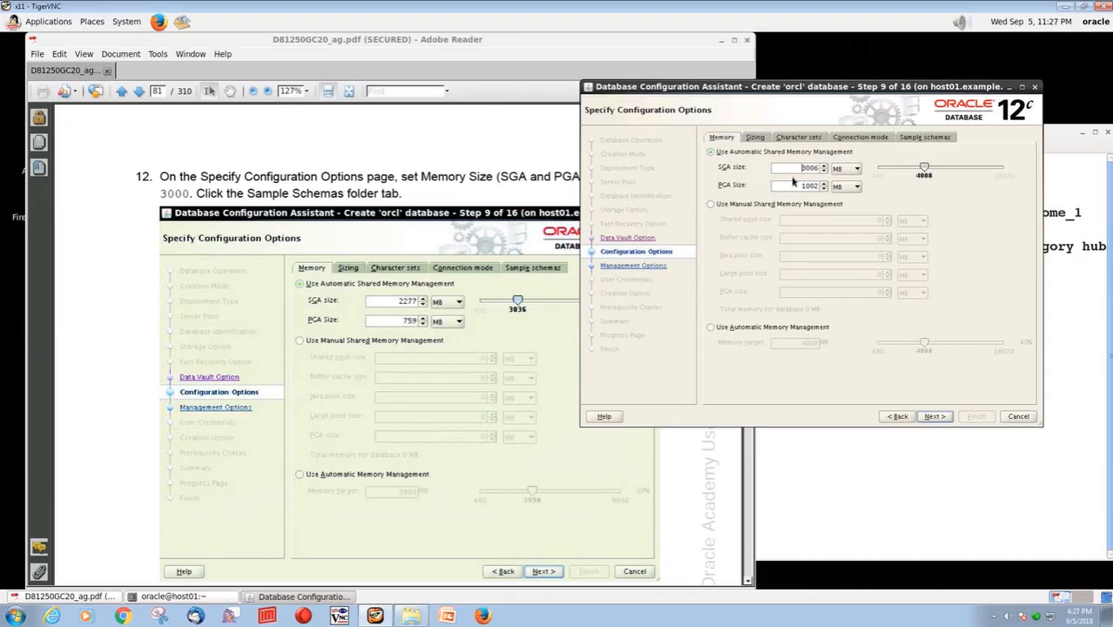
left_click_drag(922, 170, 912, 169)
left_click_drag(797, 168, 817, 167)
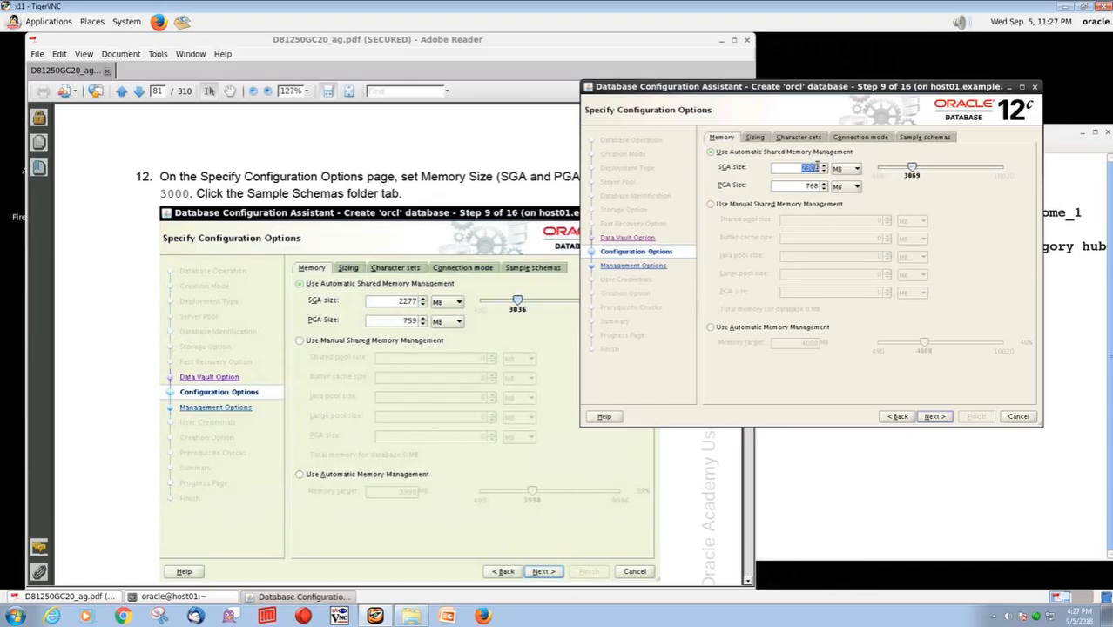
left_click(809, 185)
Following guide steps 13 and 14, add the sample schemas to the database and continue to the management options
left_click(485, 190)
scroll(488, 191, "down", 4)
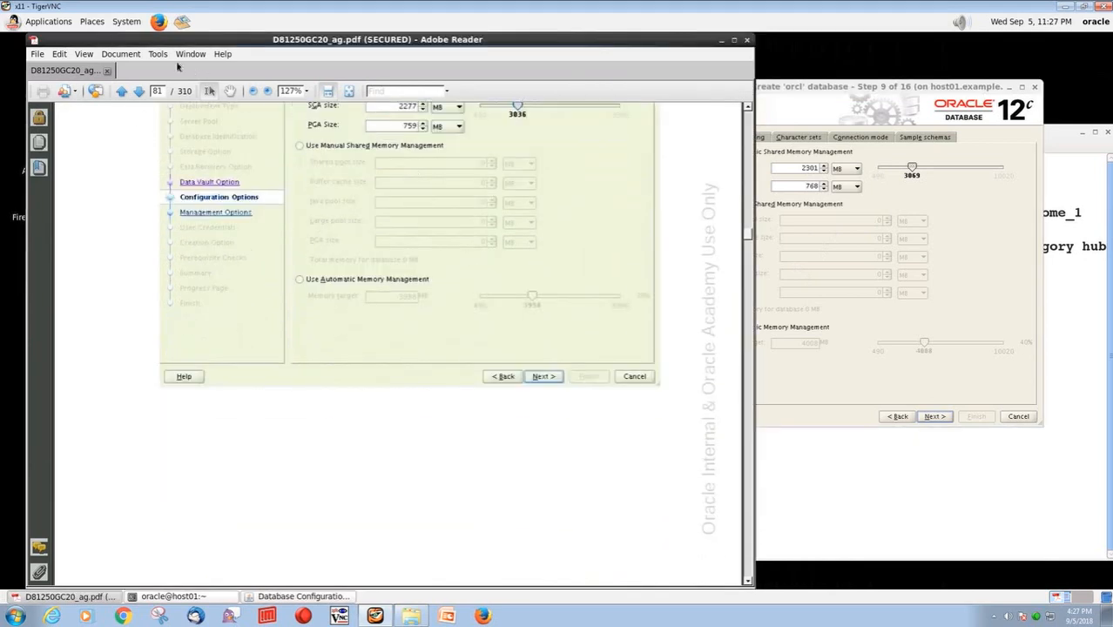
left_click(139, 92)
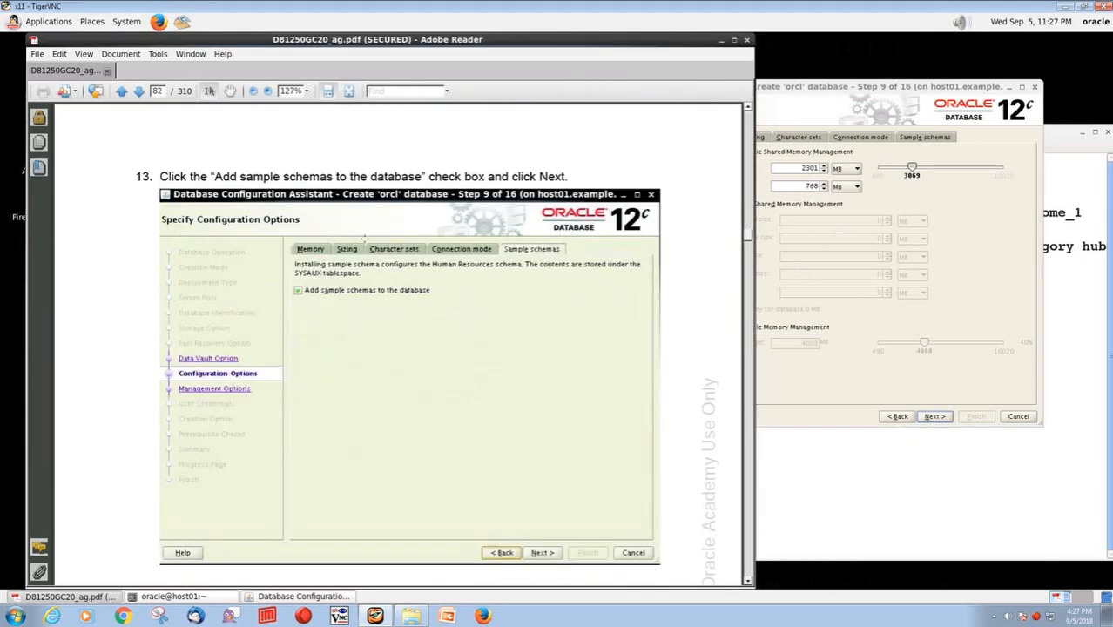
left_click(924, 139)
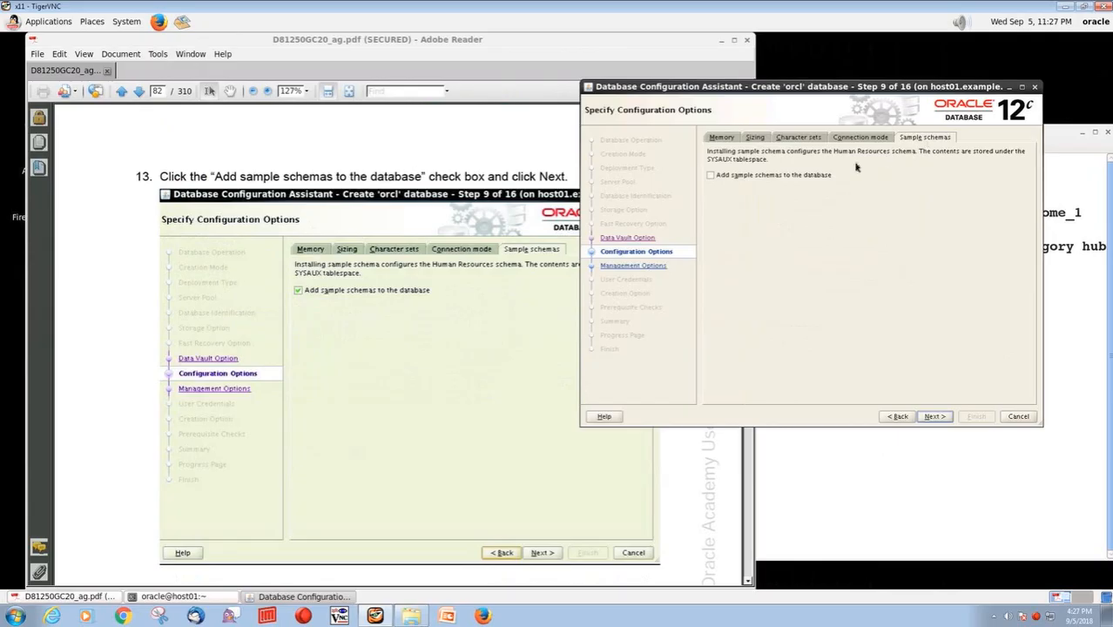
left_click(711, 176)
left_click(136, 96)
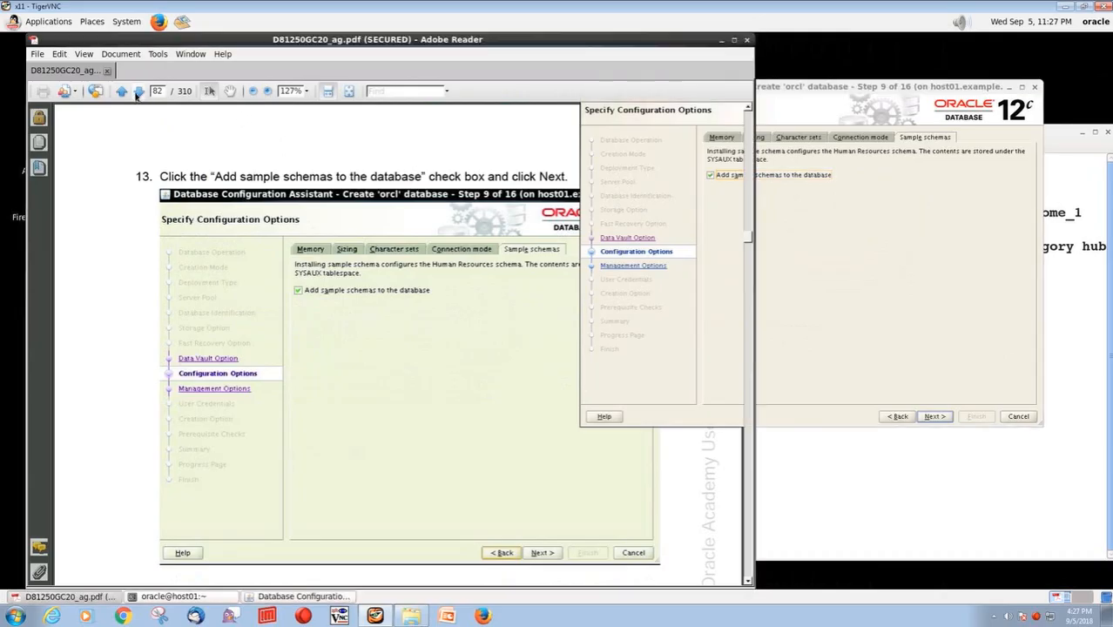
left_click(137, 94)
left_click(928, 381)
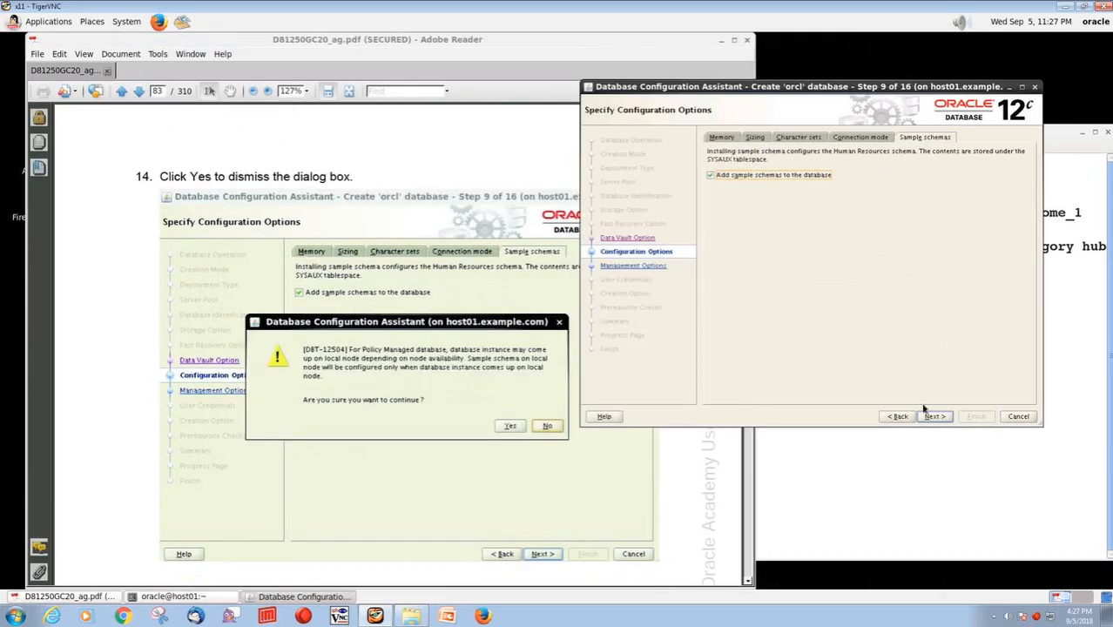
left_click(934, 416)
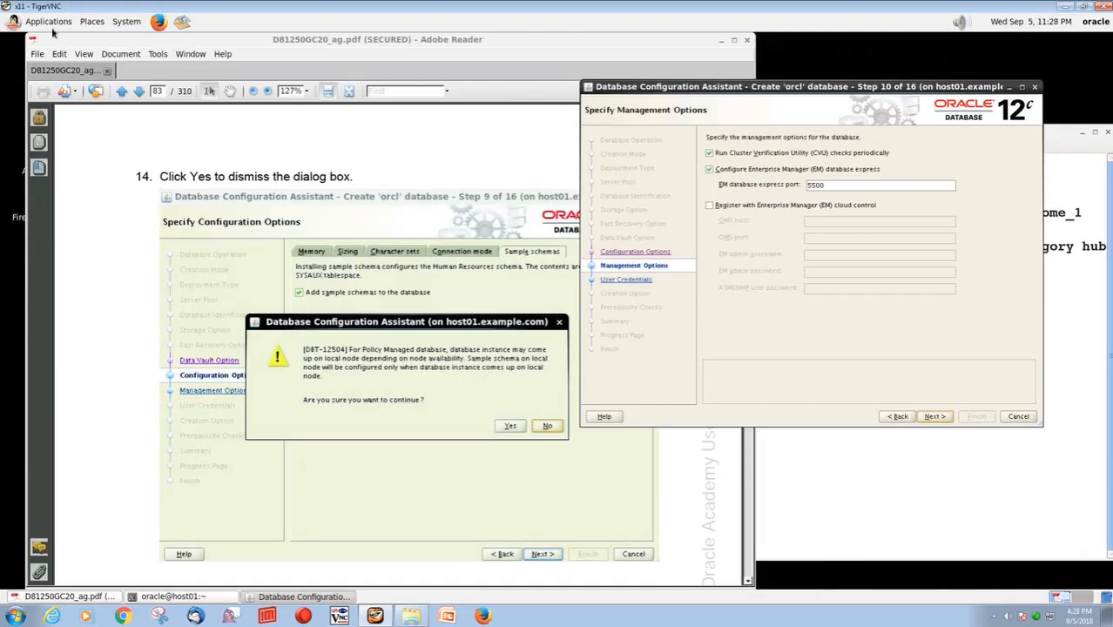
Following guide step 15, disable periodic Cluster Verification Utility checks, keep EM Database Express on port 5500 and continue
left_click(139, 93)
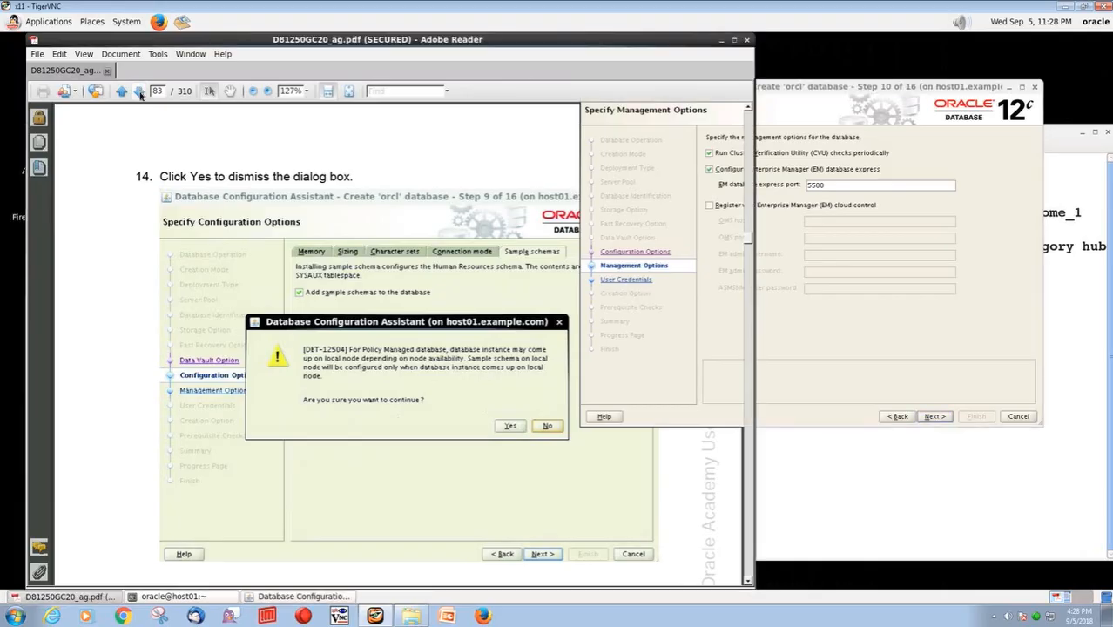
left_click(139, 93)
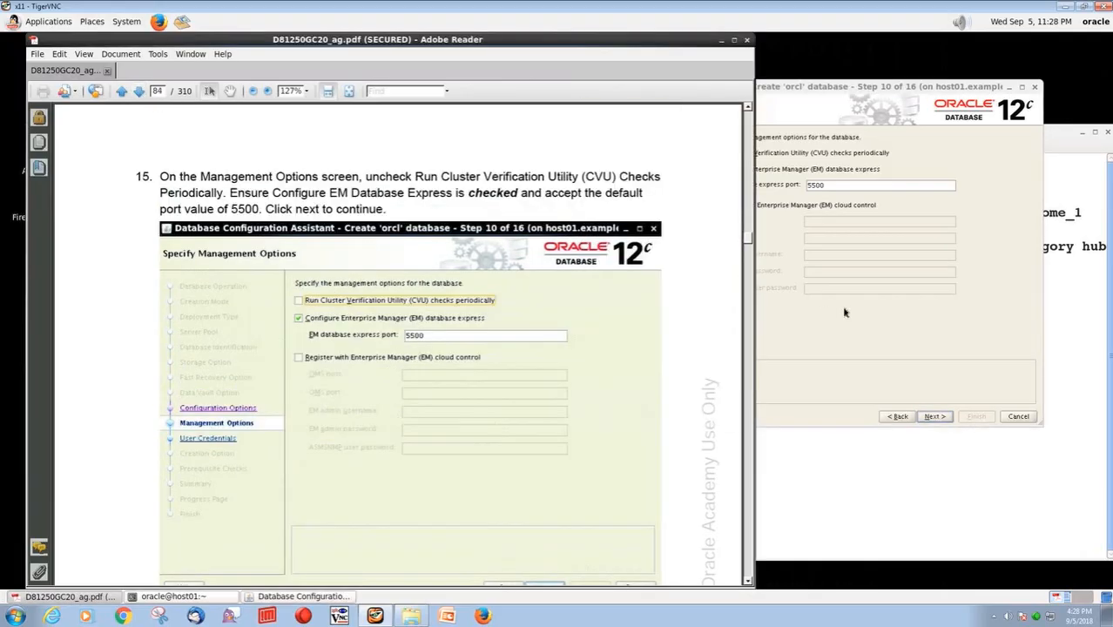
left_click(838, 307)
left_click(710, 154)
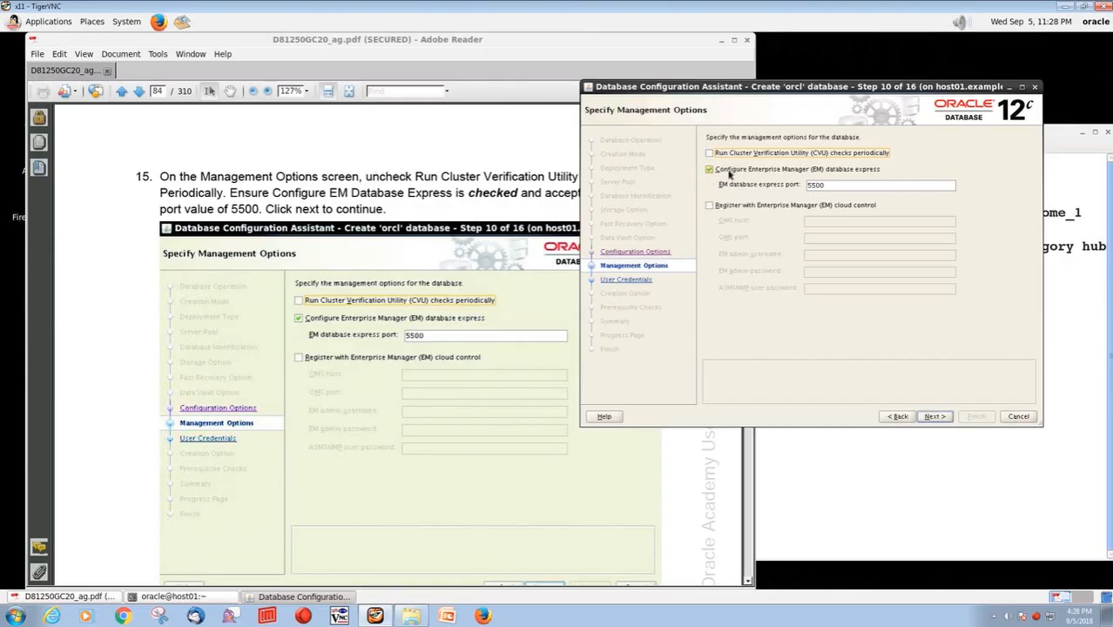
left_click(930, 418)
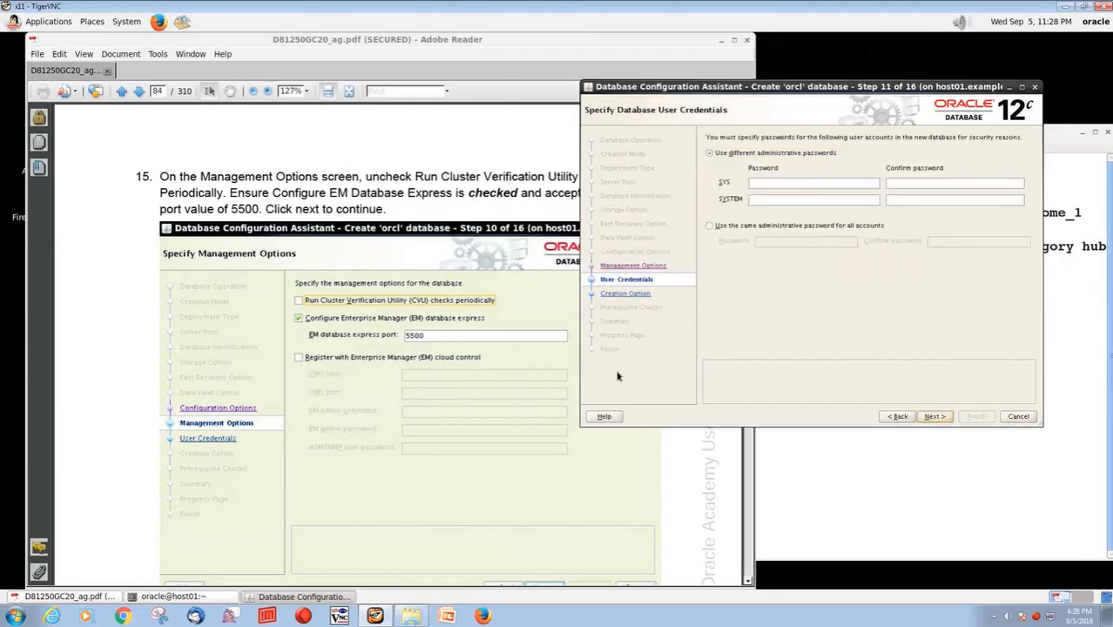
Following guide step 16, use the same administrative password for all accounts, then enter and confirm the administrative password
left_click(139, 92)
left_click(139, 93)
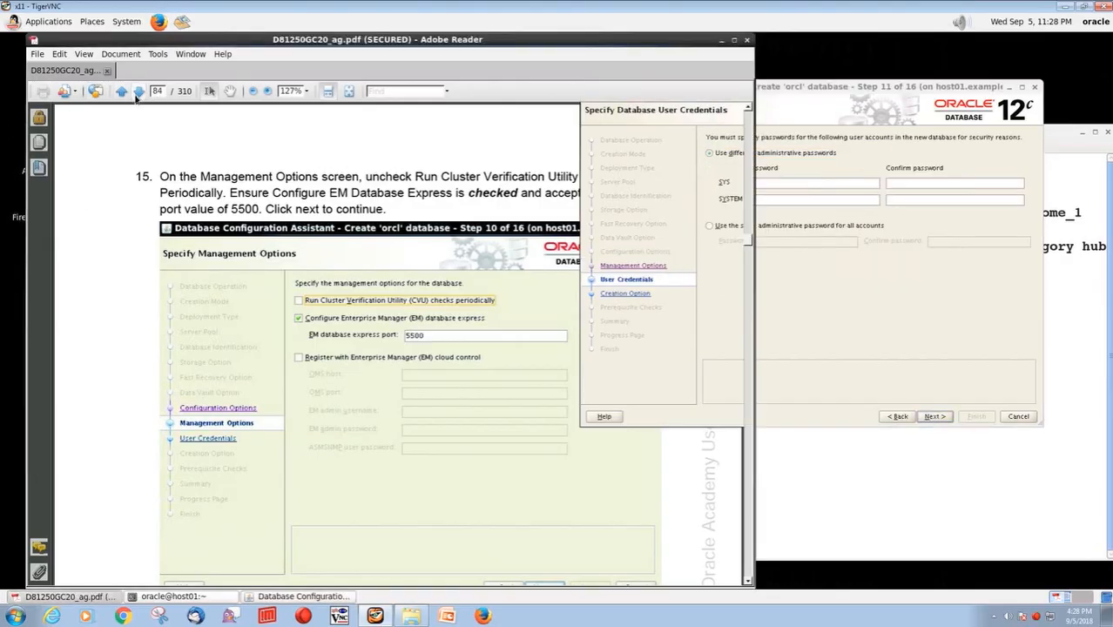
left_click(814, 292)
left_click(710, 226)
left_click(777, 241)
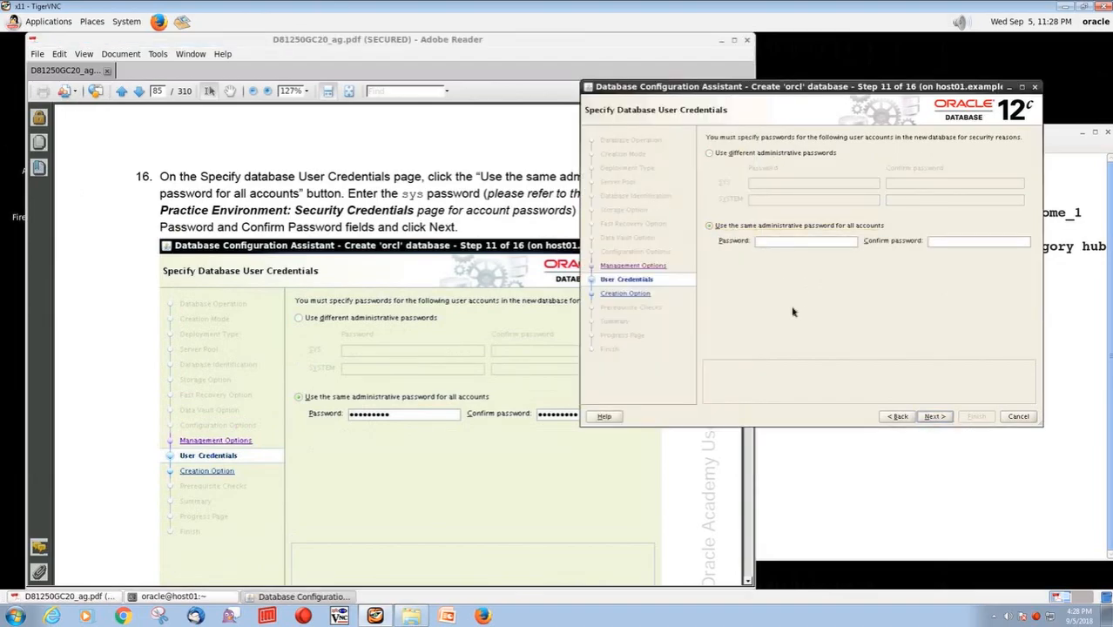
type("ora")
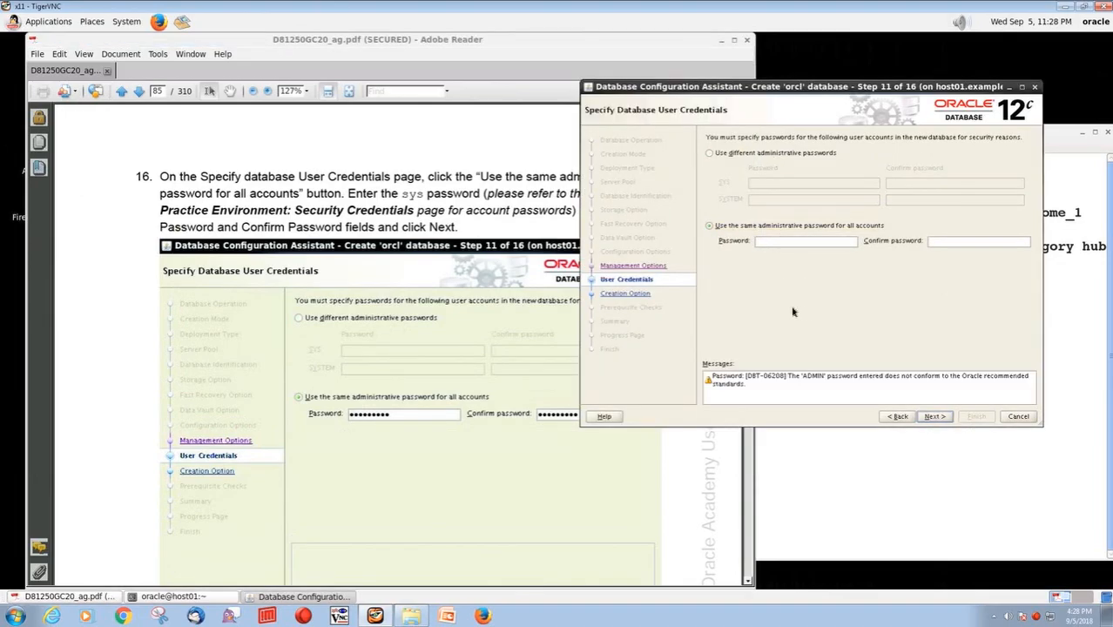
type("cle_4U")
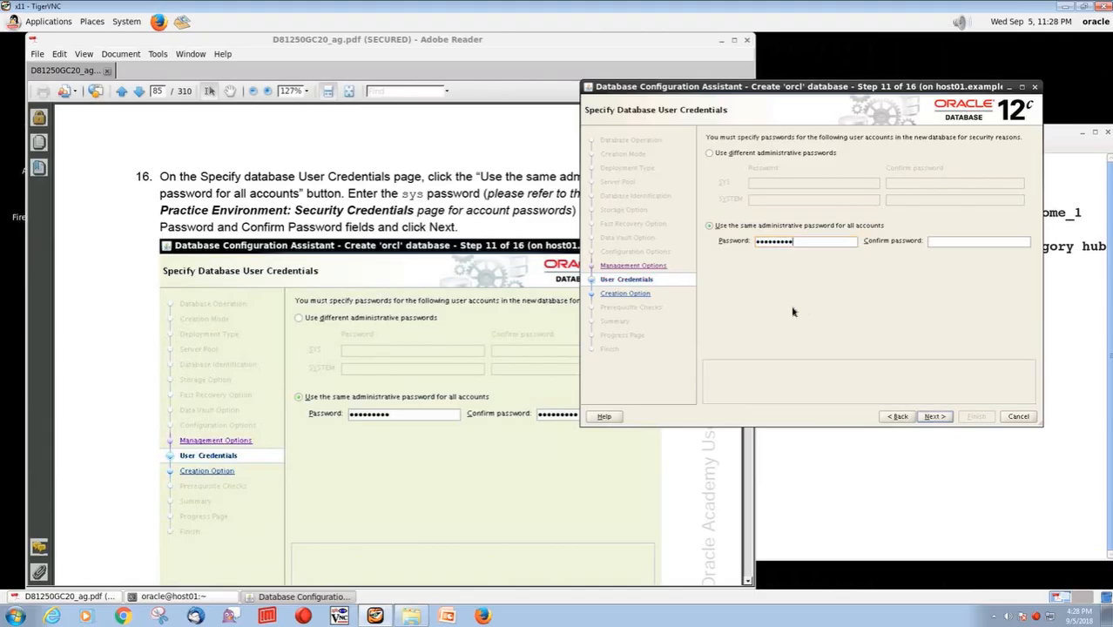
type("oracle_4U")
left_click(38, 169)
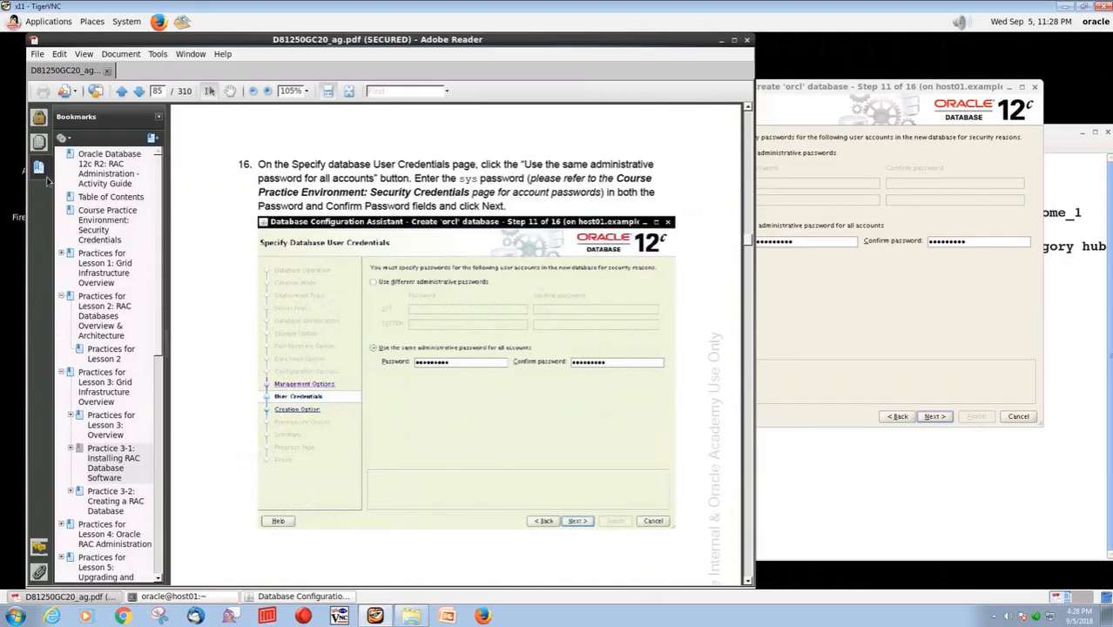
left_click(159, 115)
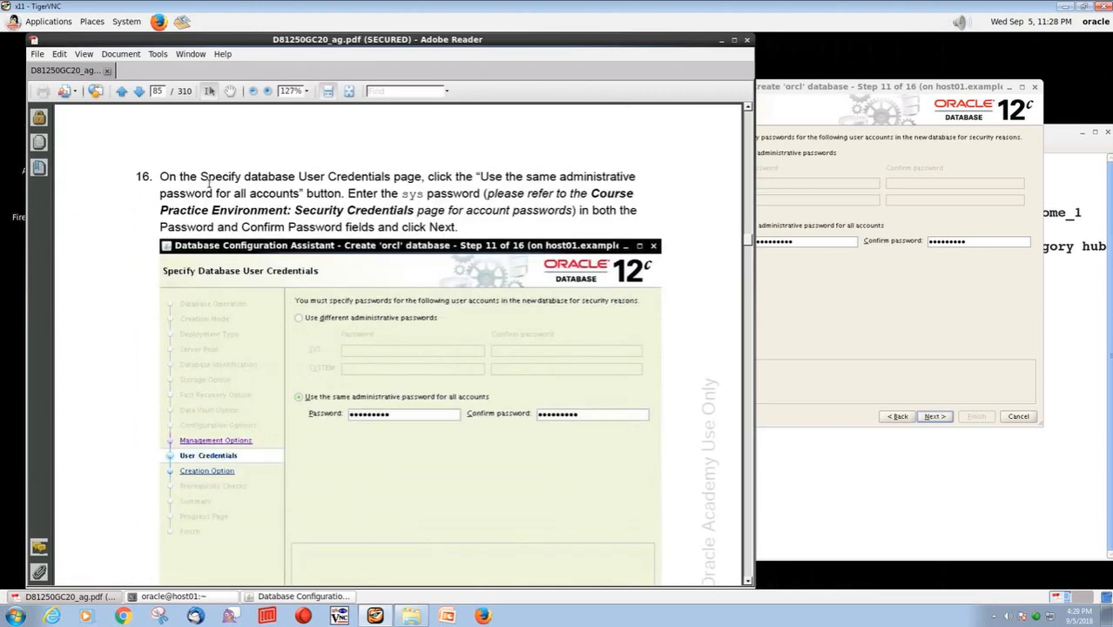
Following guide step 17, continue to the creation options, keep Create database selected and proceed to the prerequisite checks
left_click(140, 92)
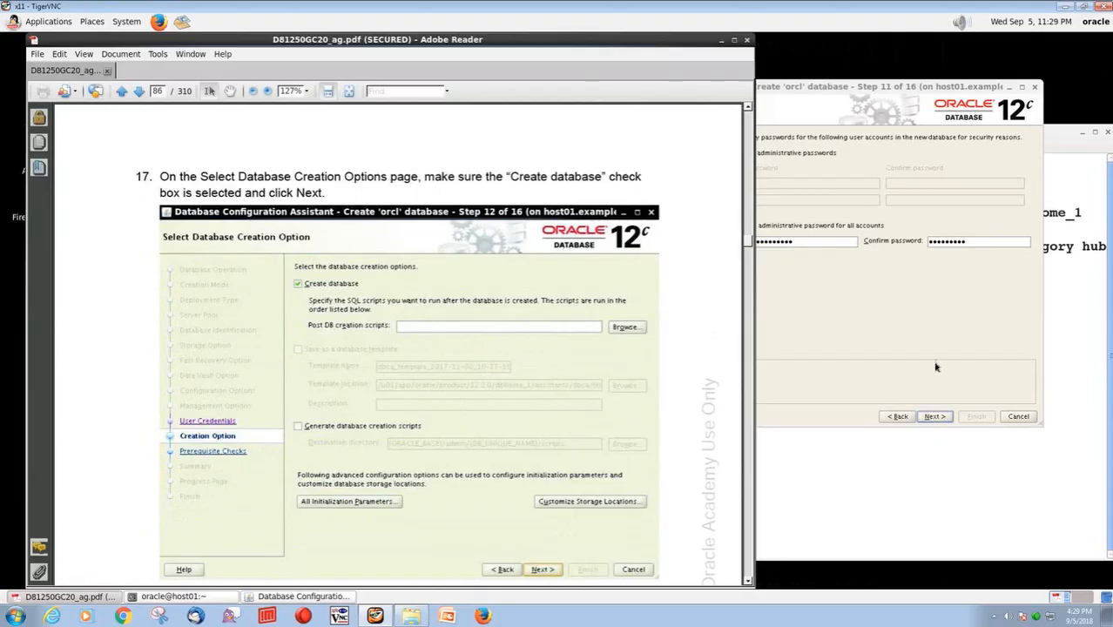
left_click(989, 388)
left_click(934, 417)
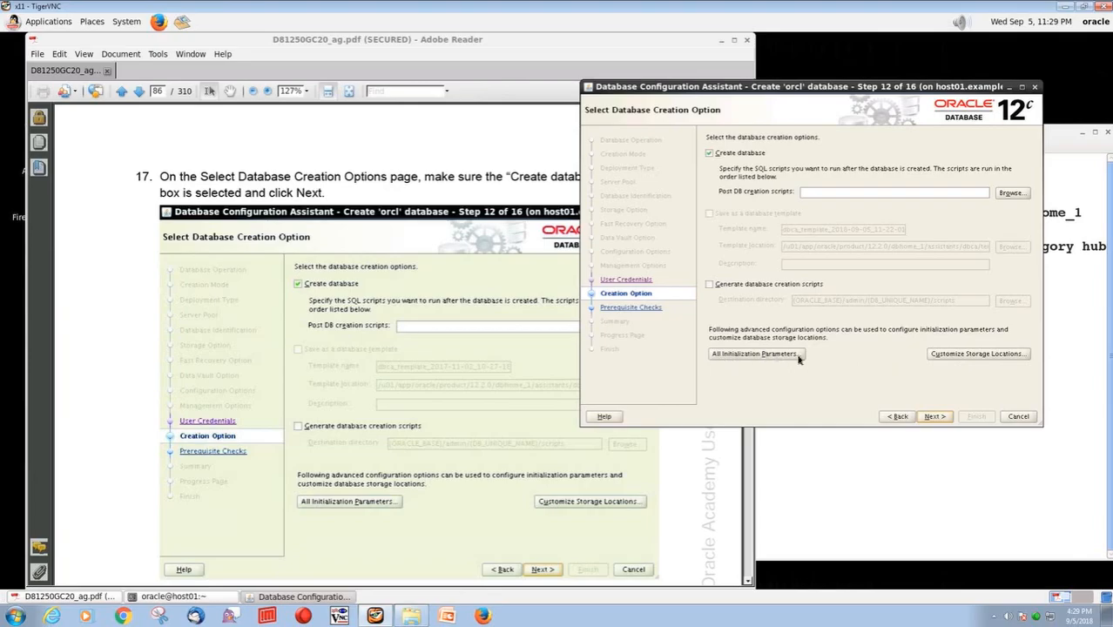
left_click(934, 416)
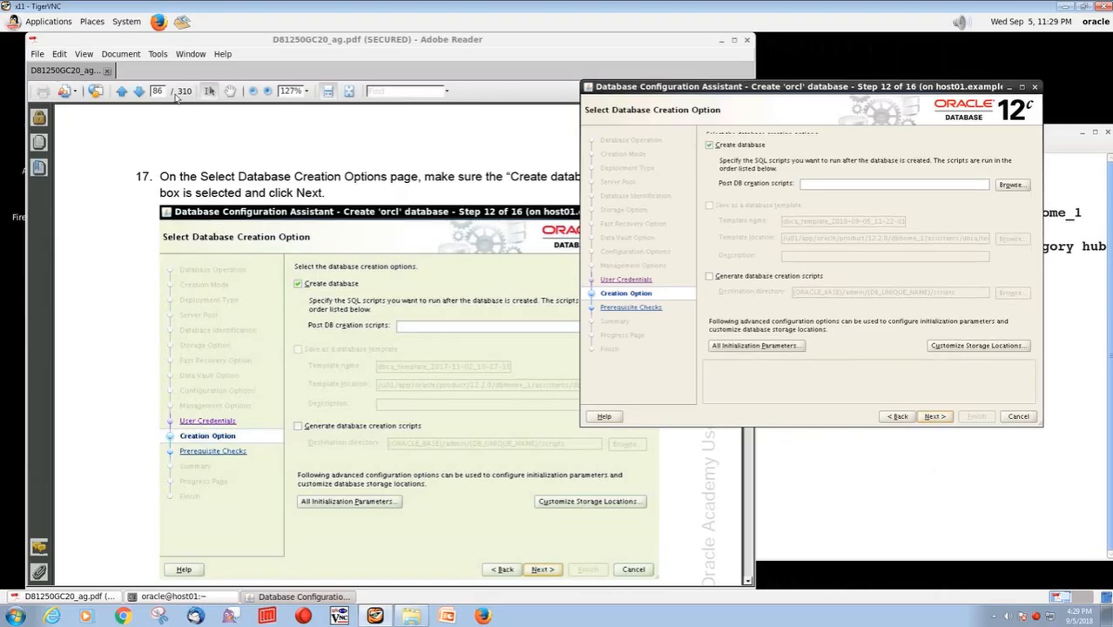
Following guide steps 18 and 19, review the orcl database configuration summary and start the database creation
left_click(139, 91)
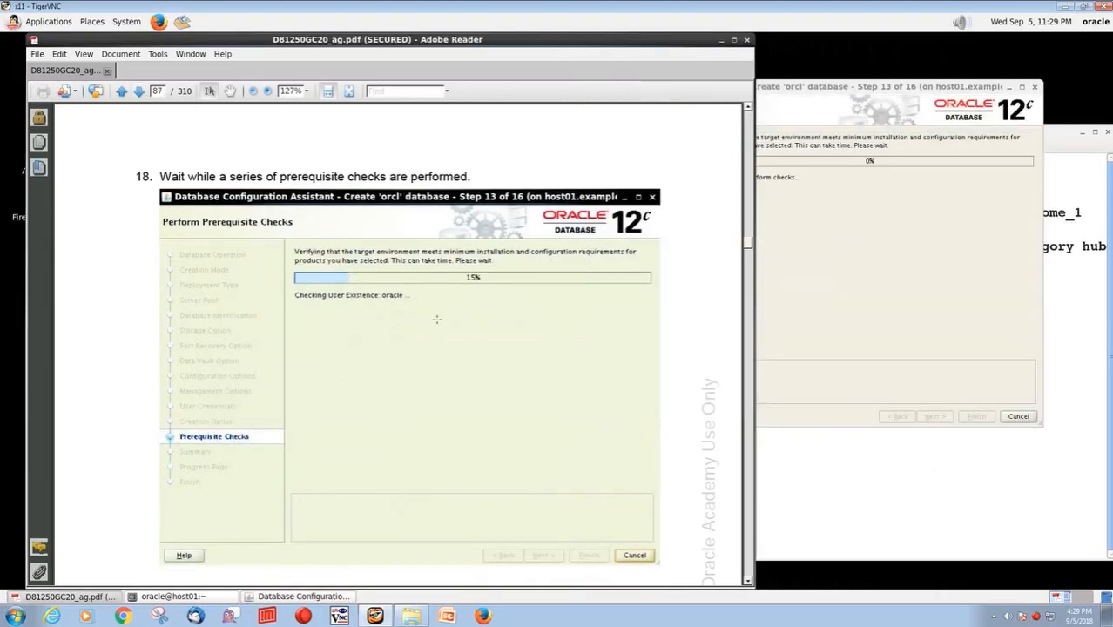
scroll(469, 372, "down", 2)
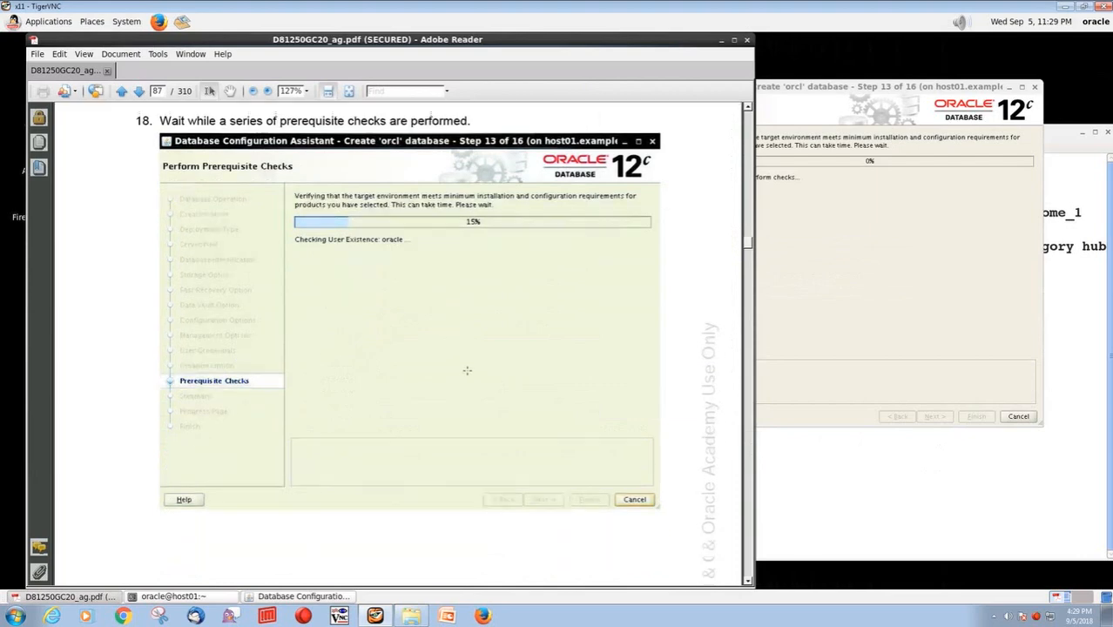
left_click(139, 91)
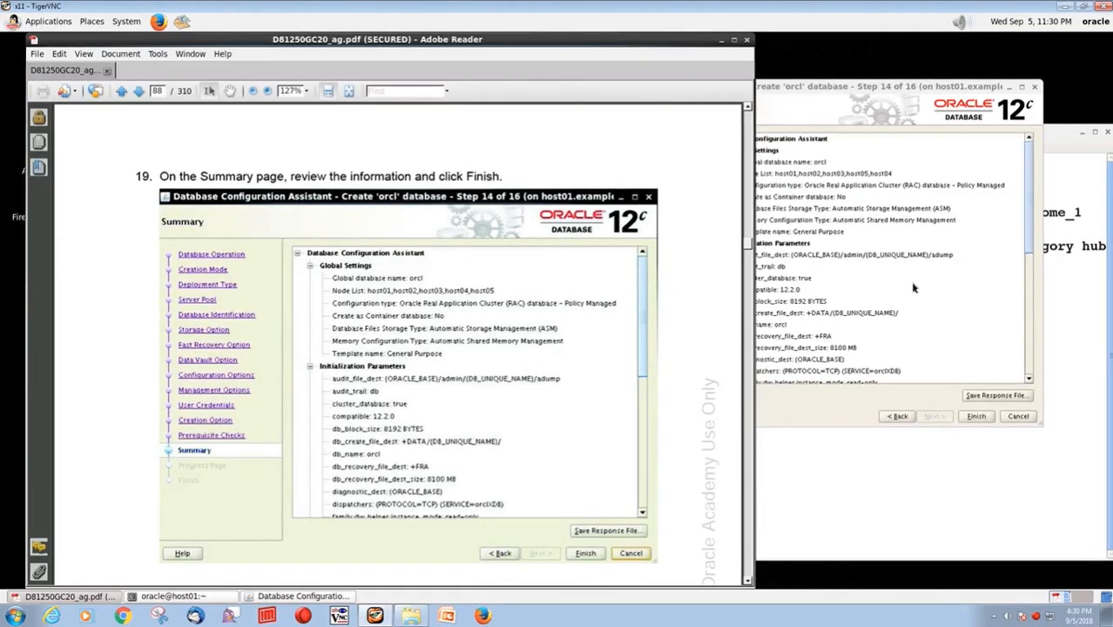
left_click(835, 259)
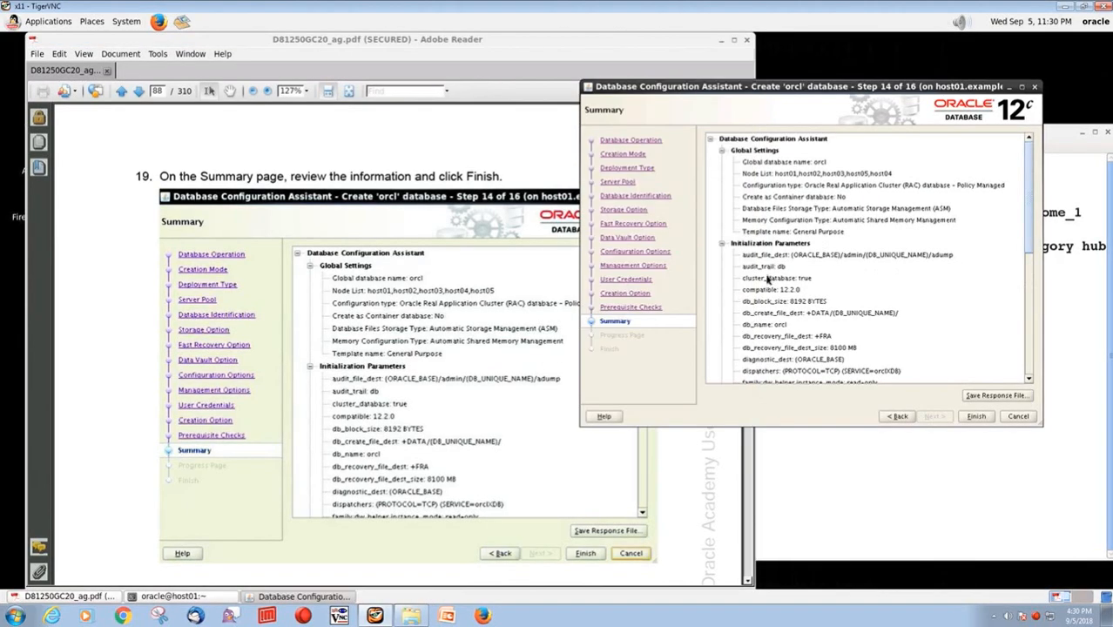
scroll(768, 278, "down", 1)
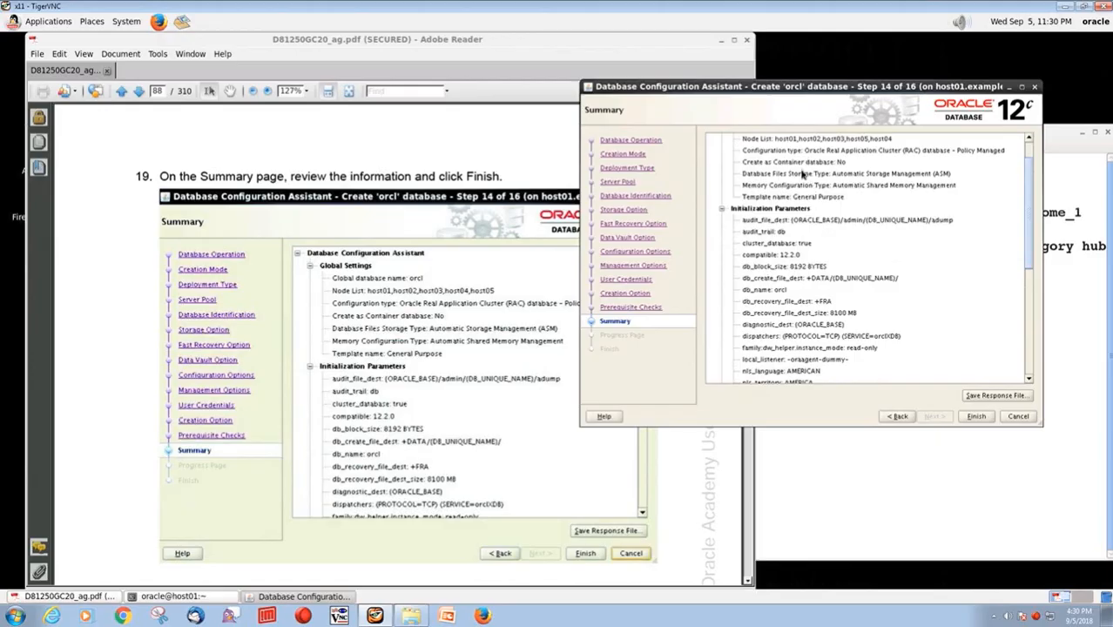
scroll(787, 268, "down", 1)
scroll(784, 270, "down", 6)
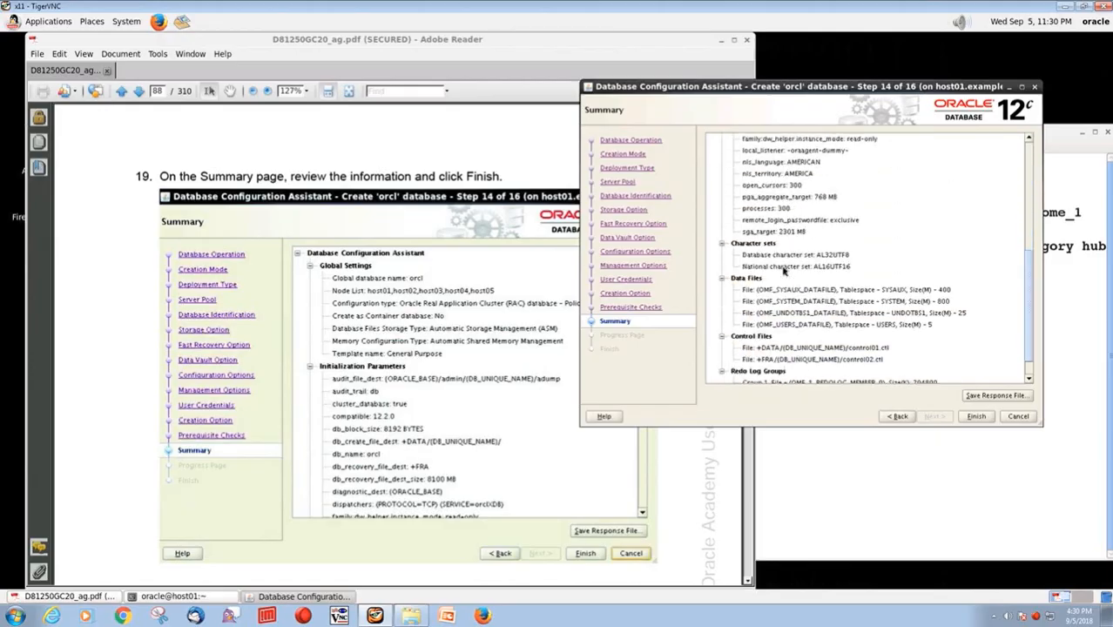
left_click(976, 416)
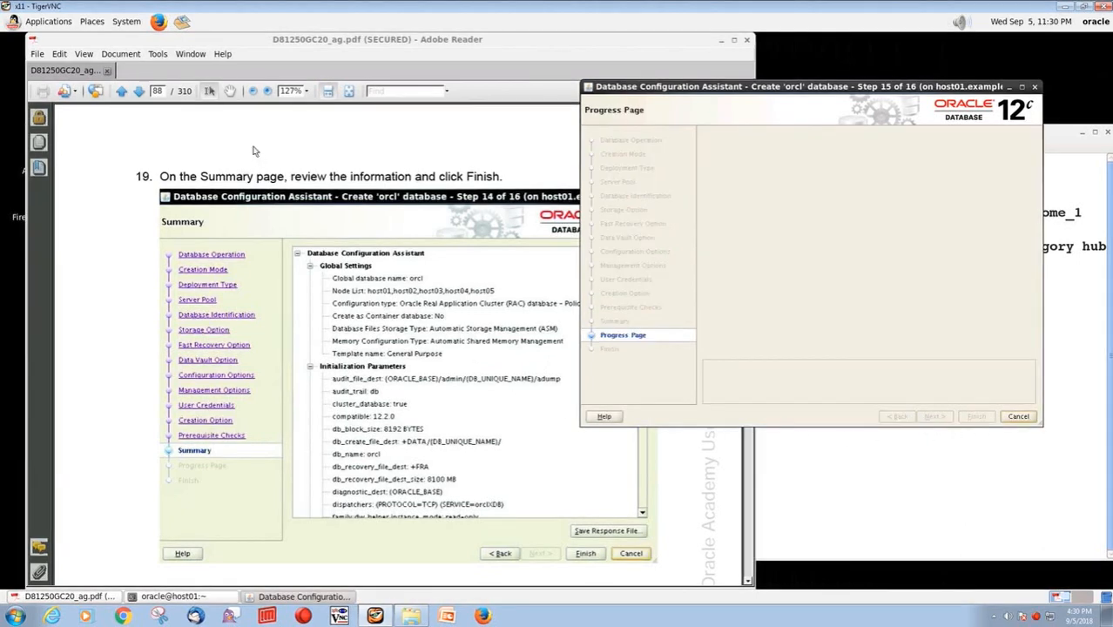
Read guide step 20 and follow the orcl database creation on the Progress Page until it completes
left_click(139, 91)
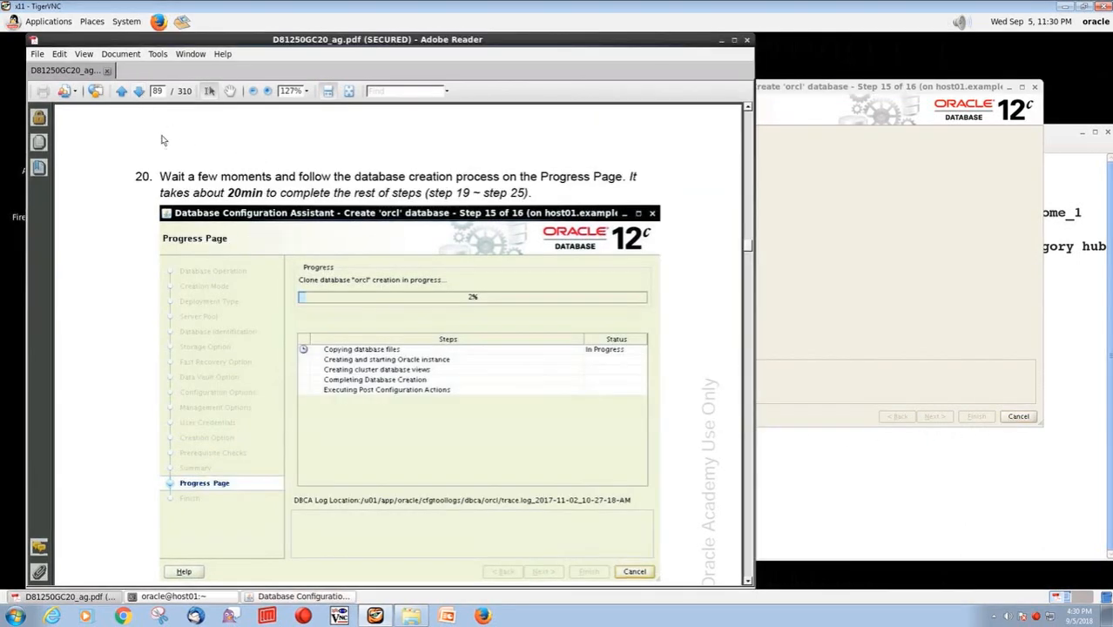
left_click_drag(160, 177, 268, 178)
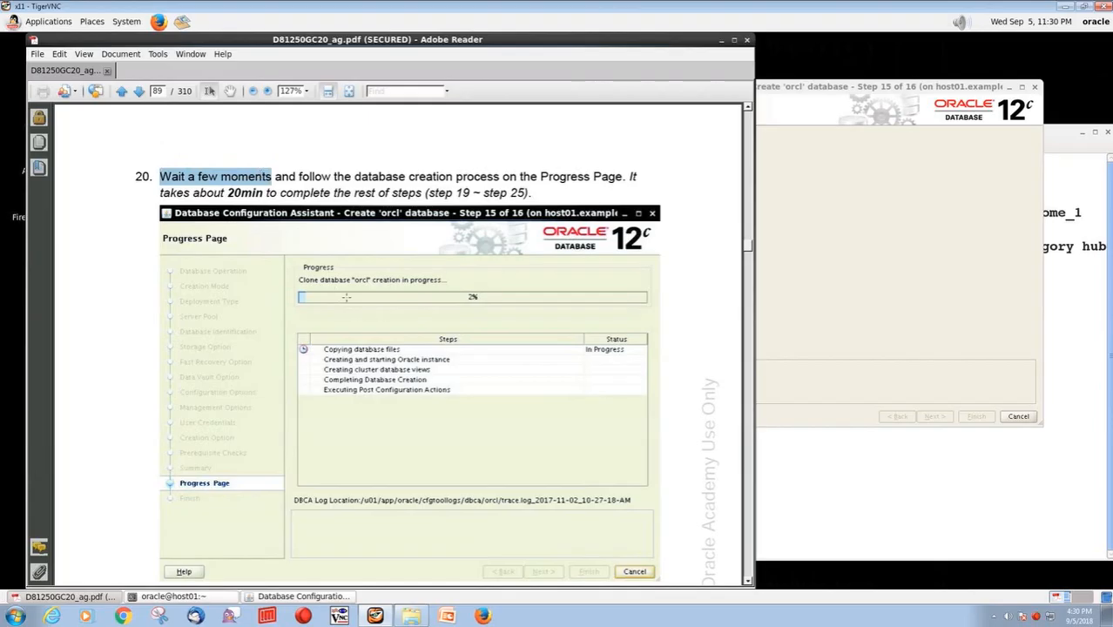
left_click(393, 177)
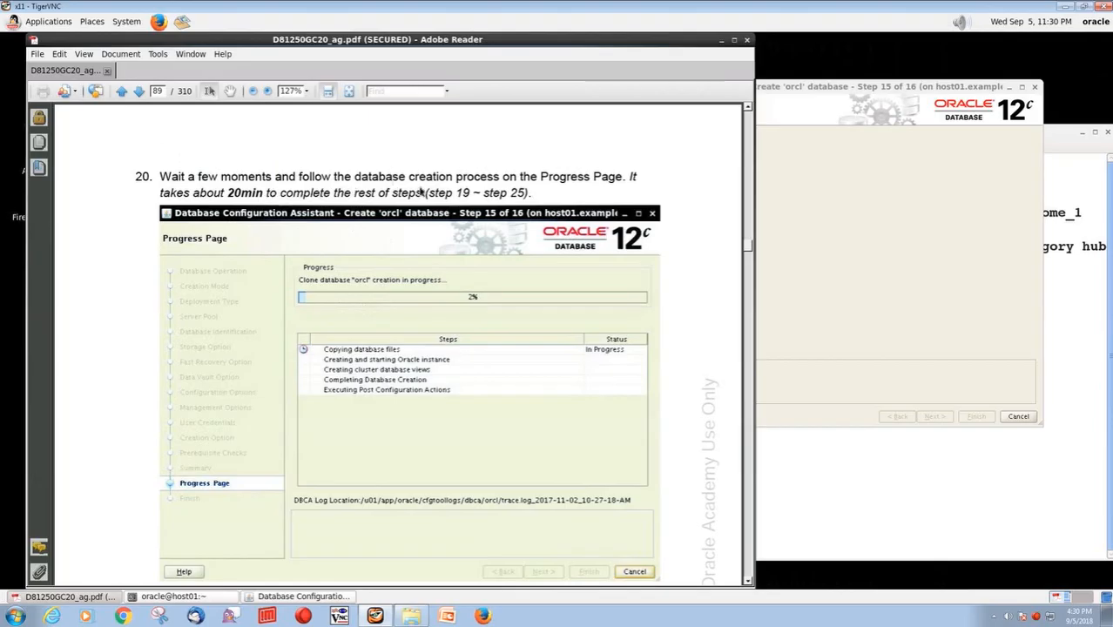
left_click(876, 87)
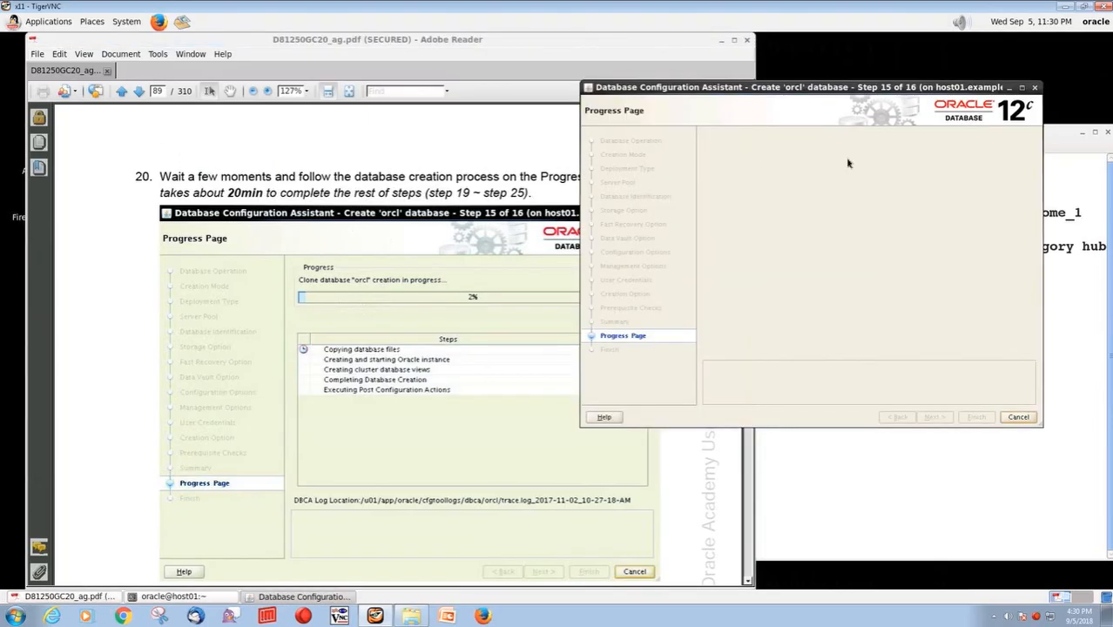
left_click_drag(158, 176, 274, 177)
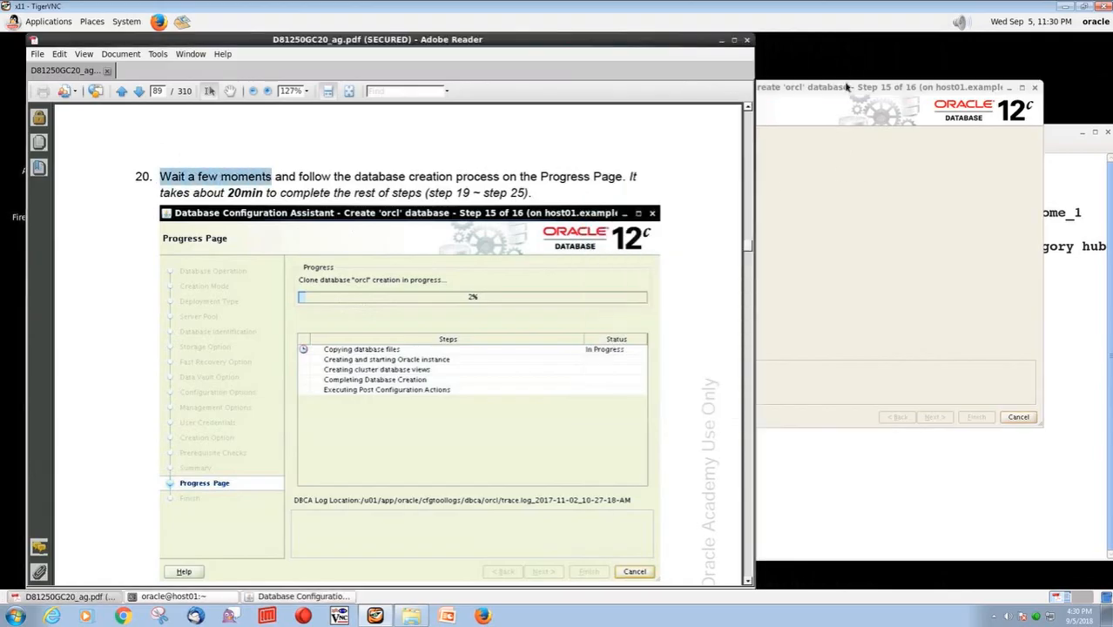
left_click(844, 87)
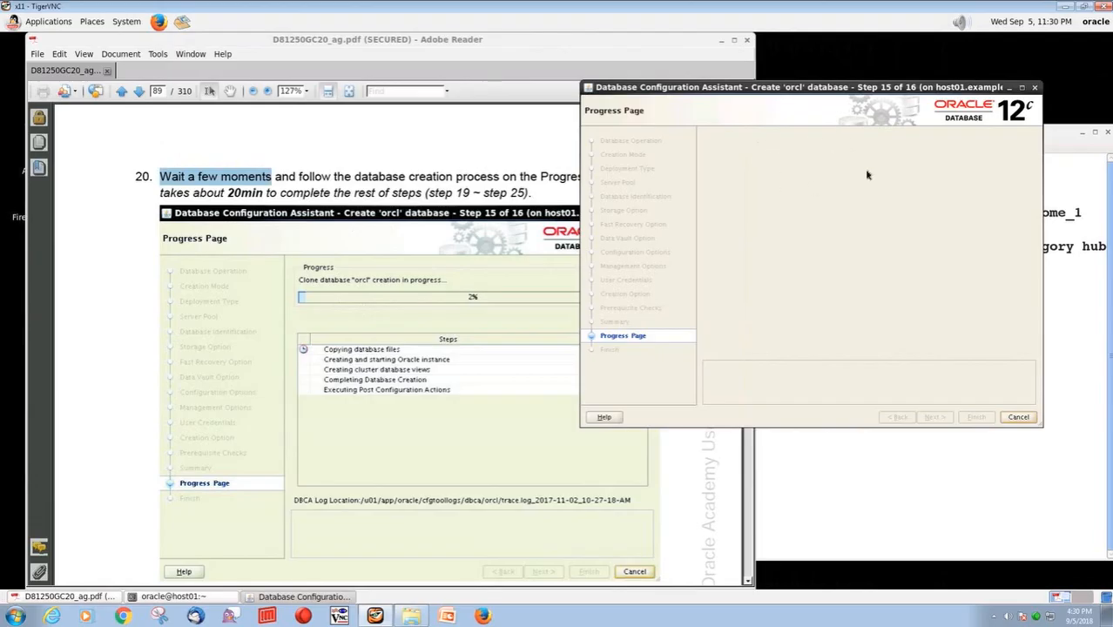
left_click(324, 188)
left_click(139, 92)
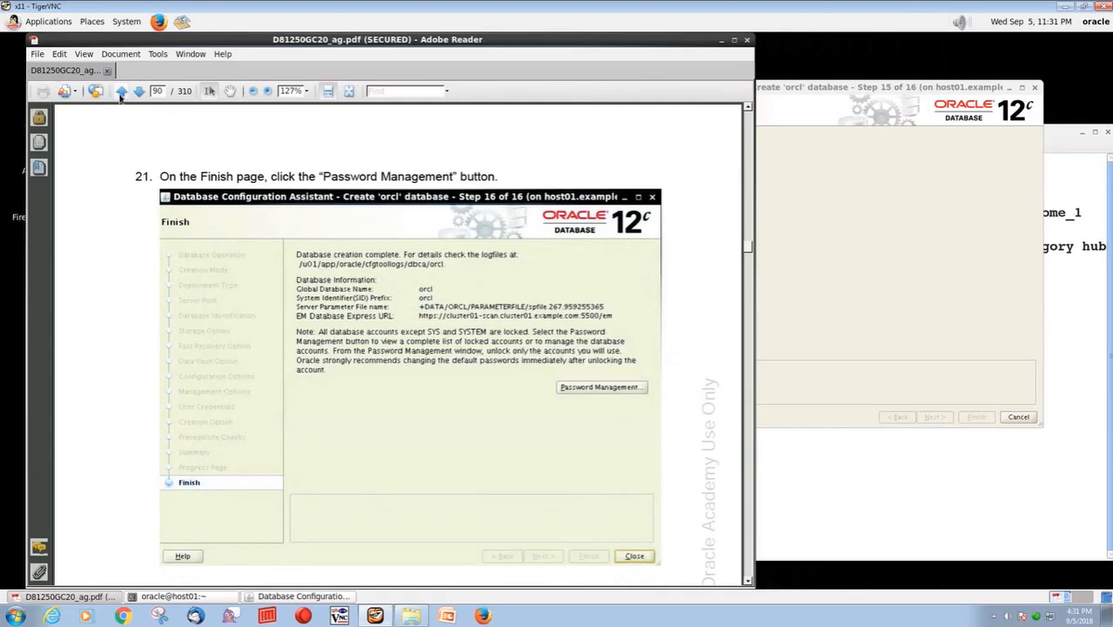
left_click(122, 92)
left_click(869, 91)
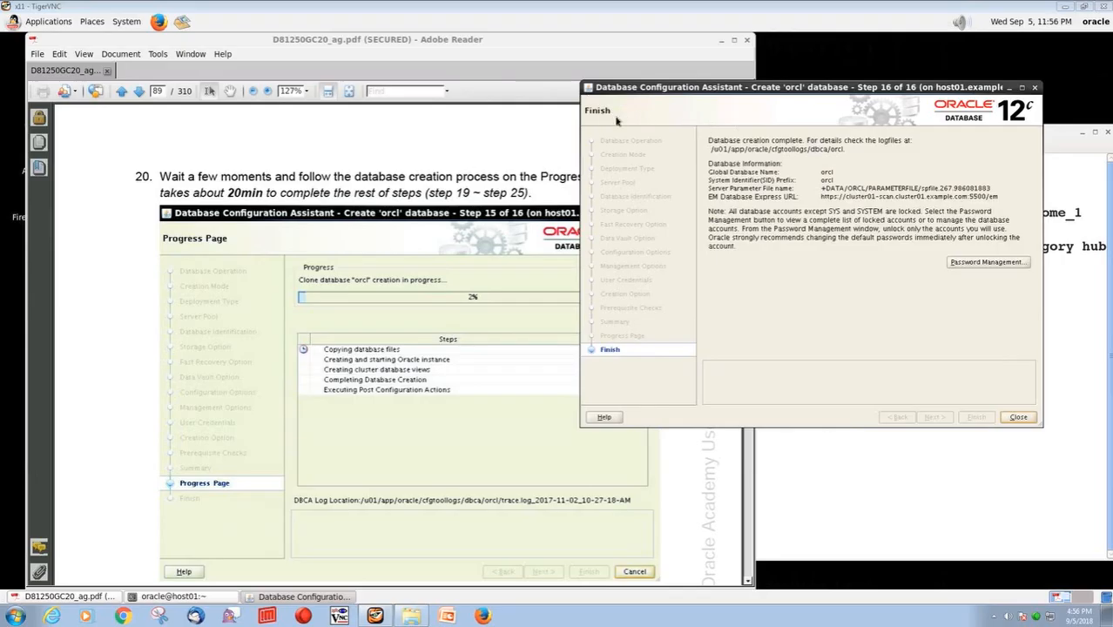
Following guide step 21, open Password Management for the new database and move its window clear of the guide's instructions
left_click(83, 151)
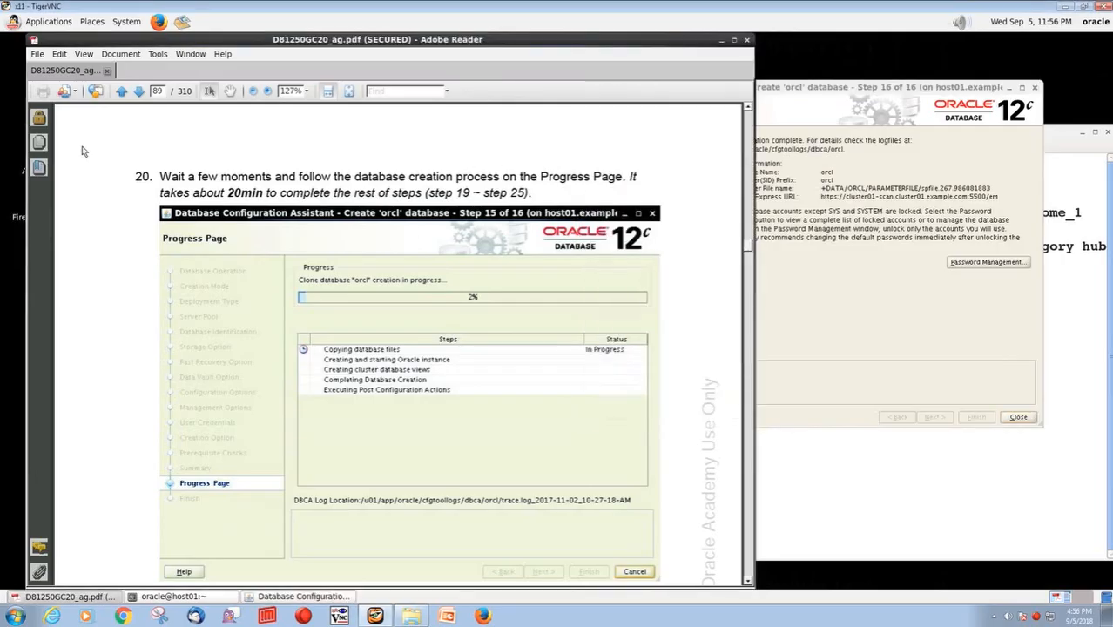
left_click(139, 90)
left_click_drag(160, 177, 424, 173)
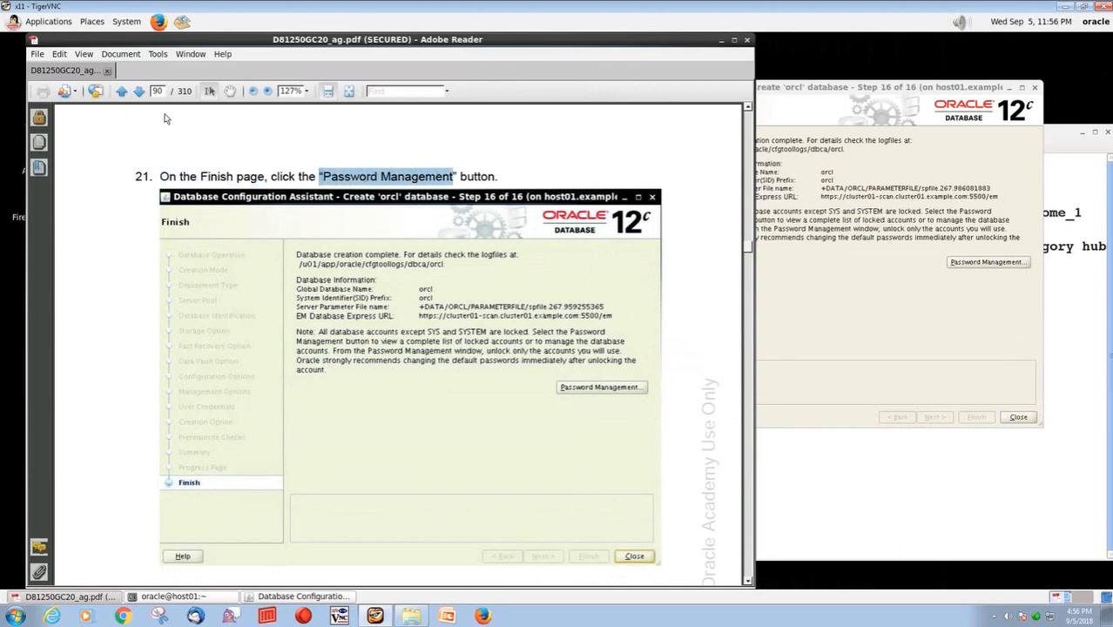
left_click(138, 92)
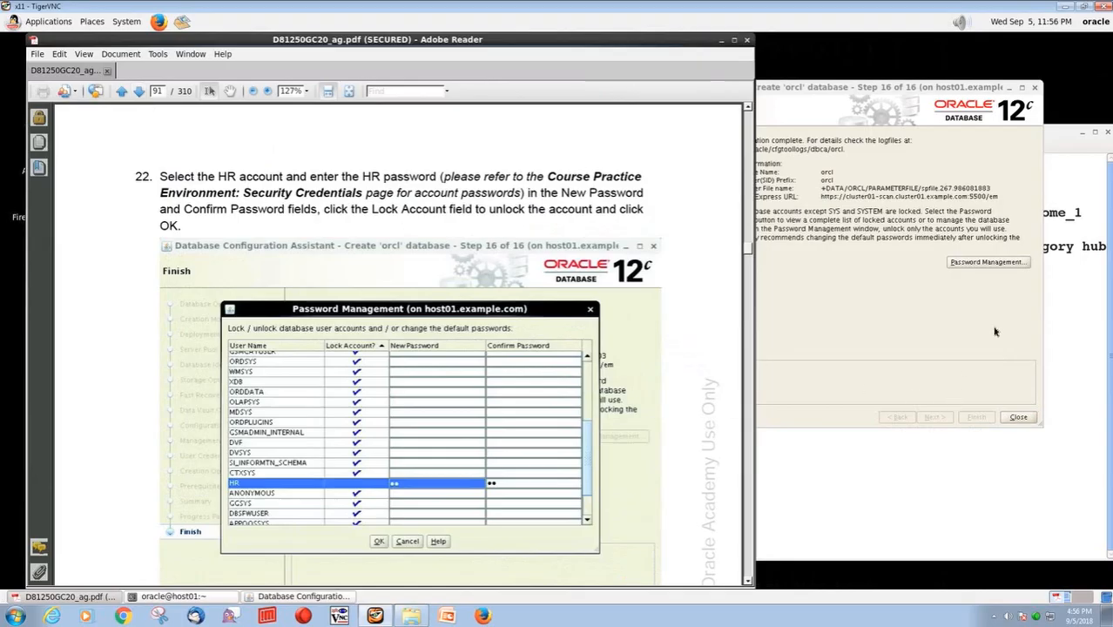
left_click(980, 264)
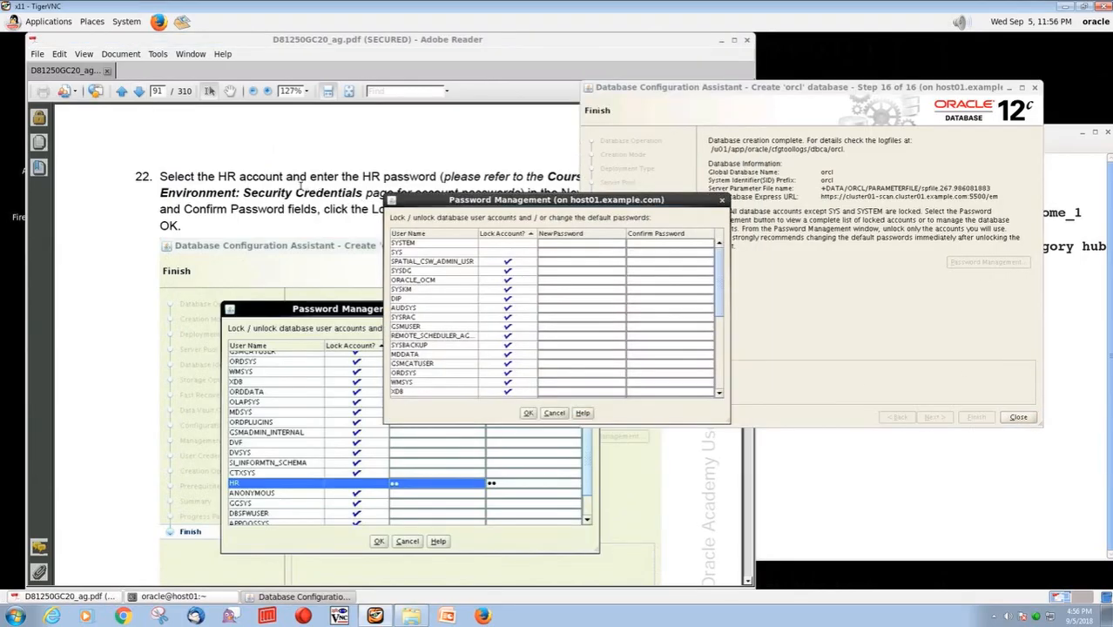
left_click_drag(426, 200, 711, 200)
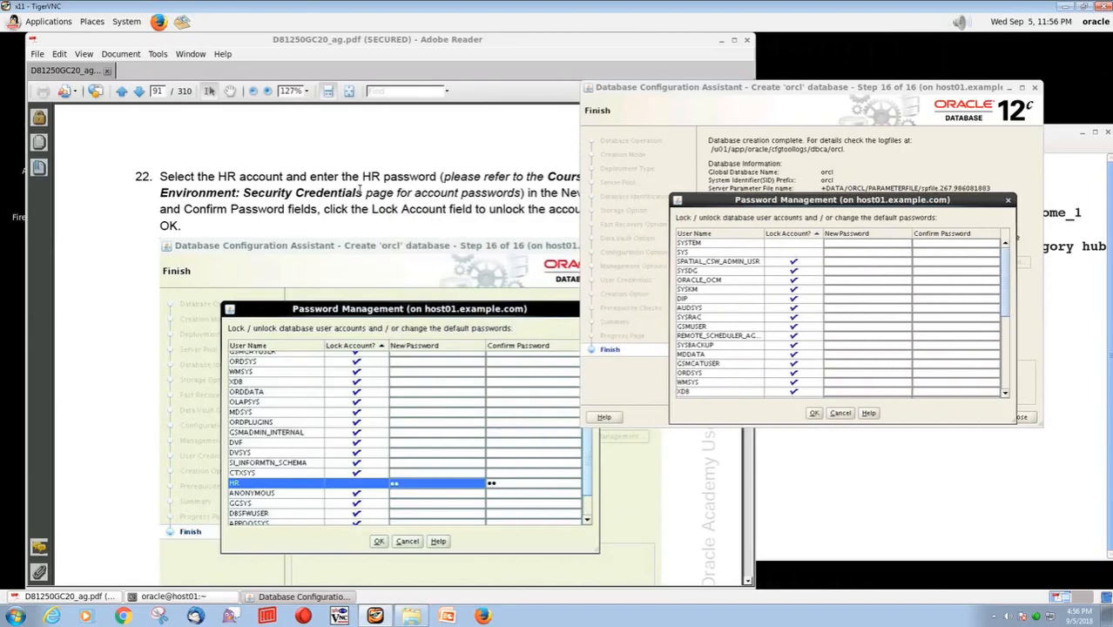
Following guide step 22, unlock the HR account, enter and confirm its new account password, and apply the change
left_click(360, 177)
left_click_drag(360, 177, 441, 178)
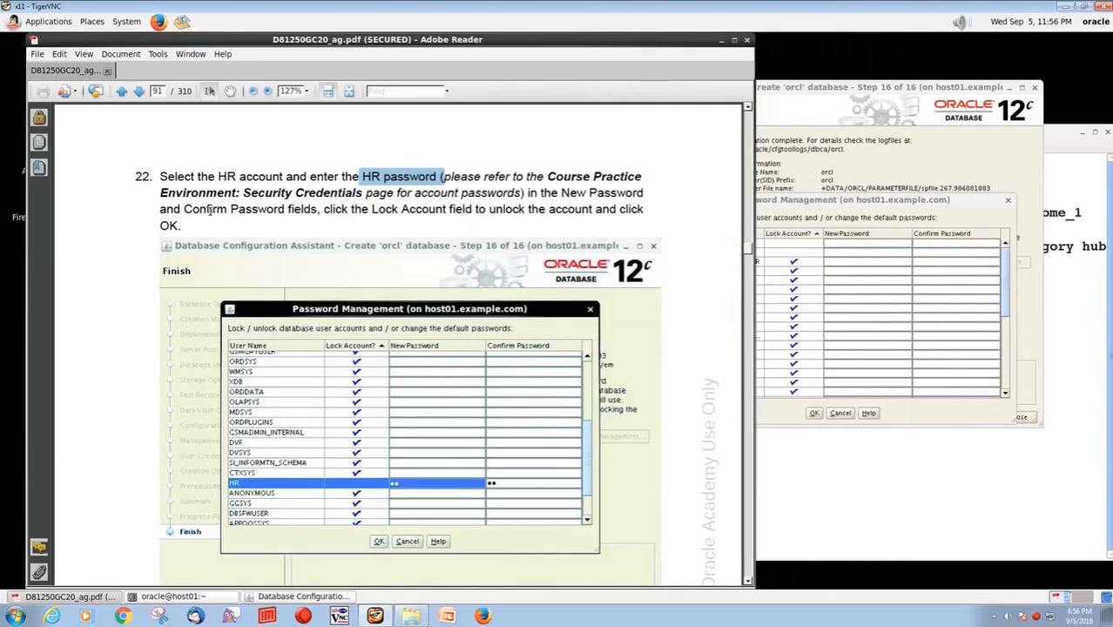
left_click(789, 203)
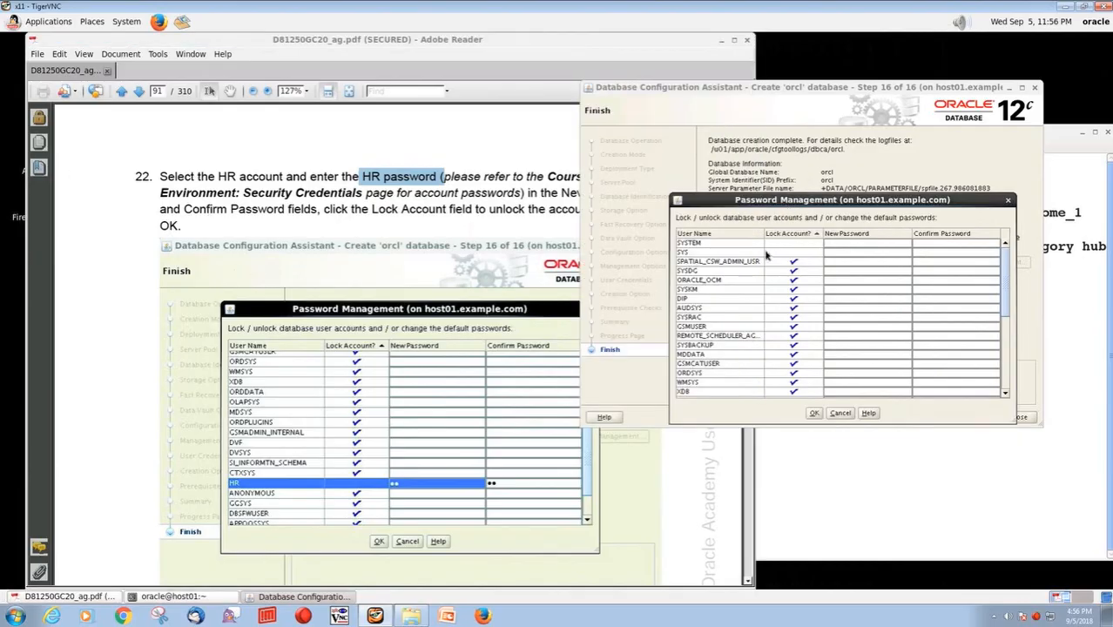
scroll(823, 346, "down", 4)
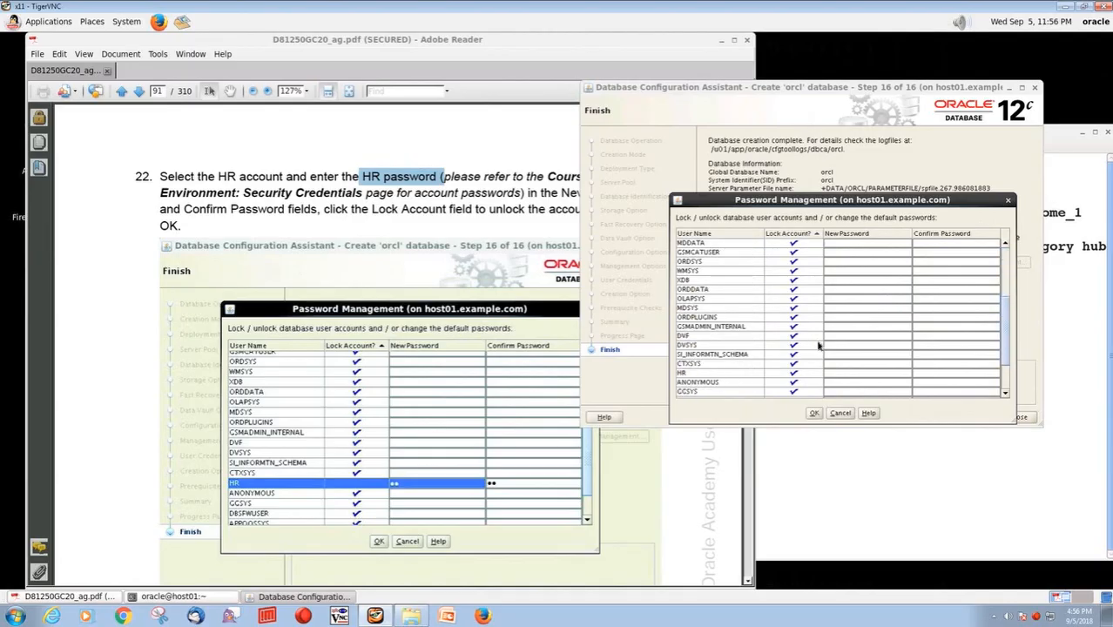
scroll(818, 346, "down", 2)
left_click(795, 319)
left_click(794, 320)
left_click(838, 320)
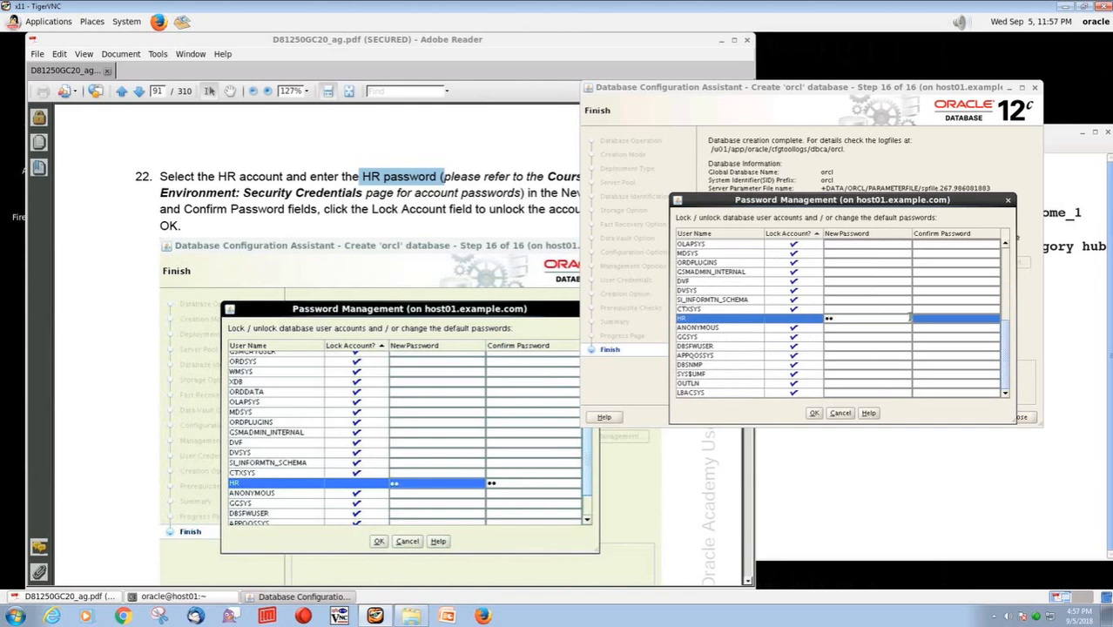
left_click(958, 318)
type("hr")
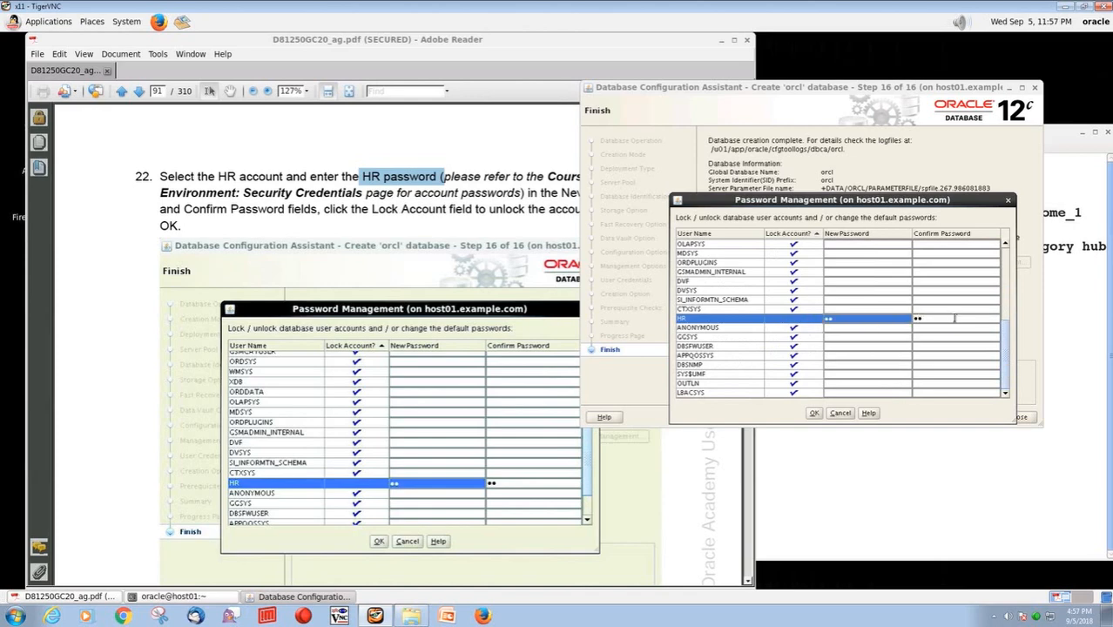
left_click(813, 412)
left_click(621, 364)
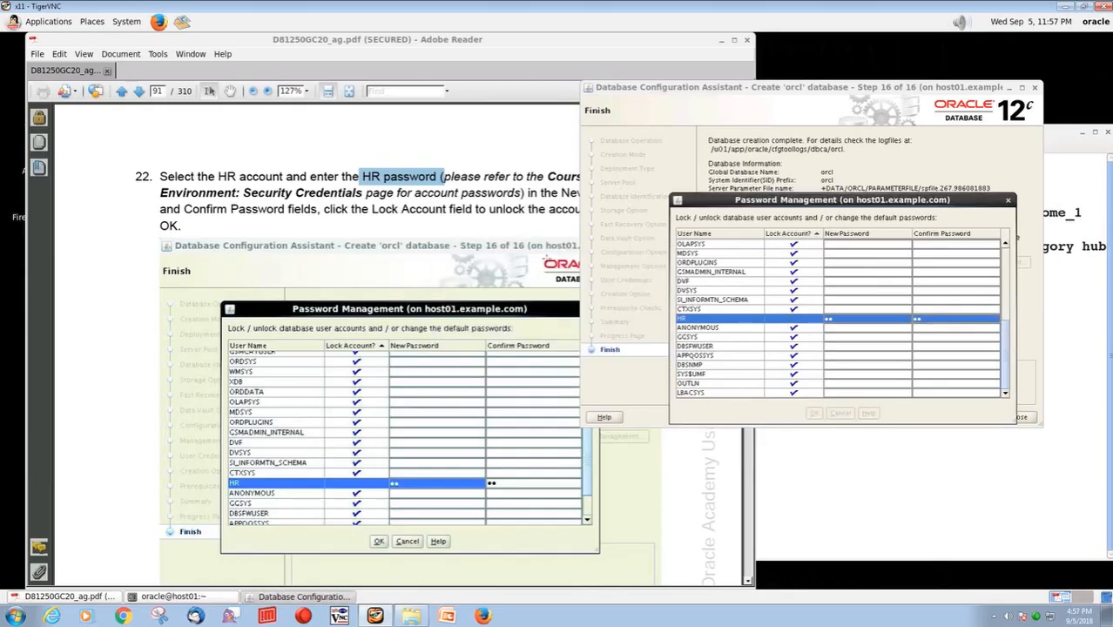
Read guide steps 22 to 24 and close the Database Configuration Assistant on its Finish page
left_click(503, 212)
scroll(503, 212, "down", 10)
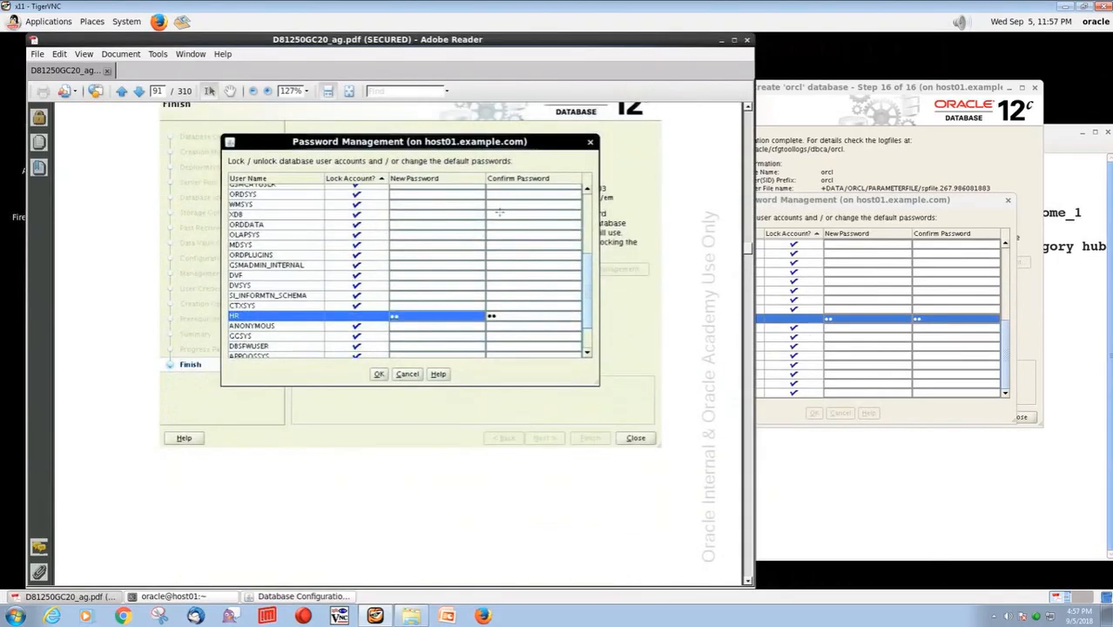
scroll(312, 294, "down", 13)
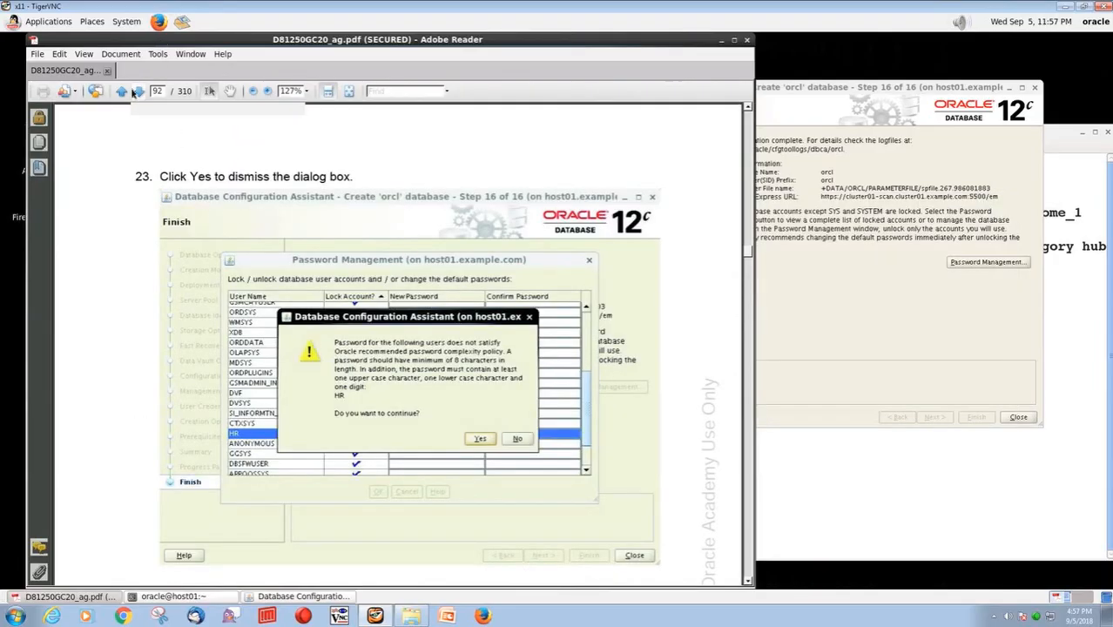
left_click(135, 91)
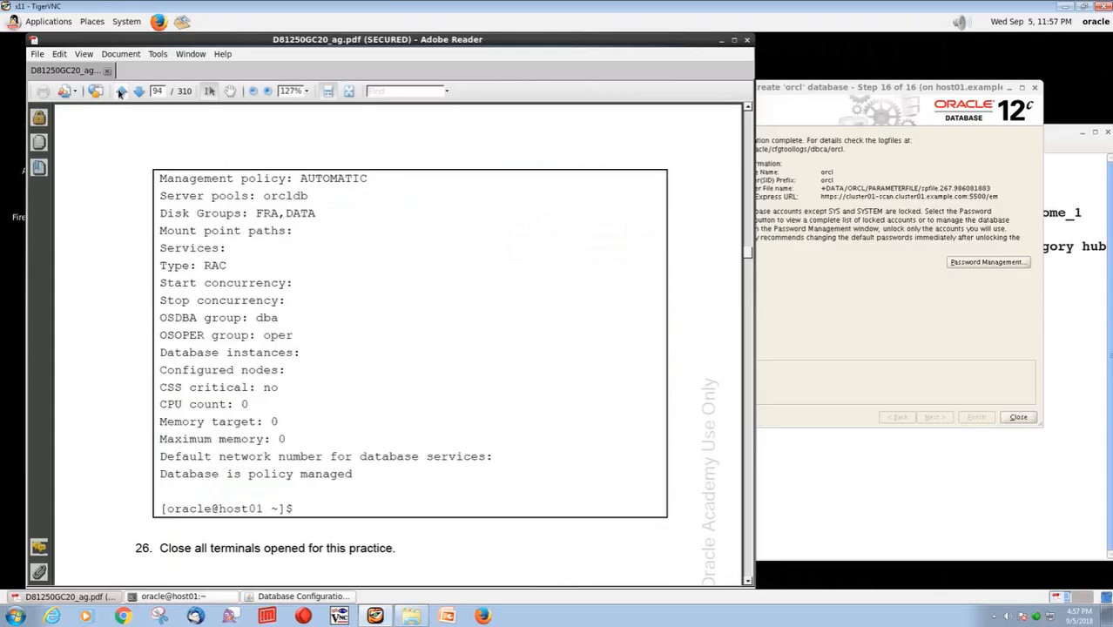
left_click(121, 91)
left_click(1017, 417)
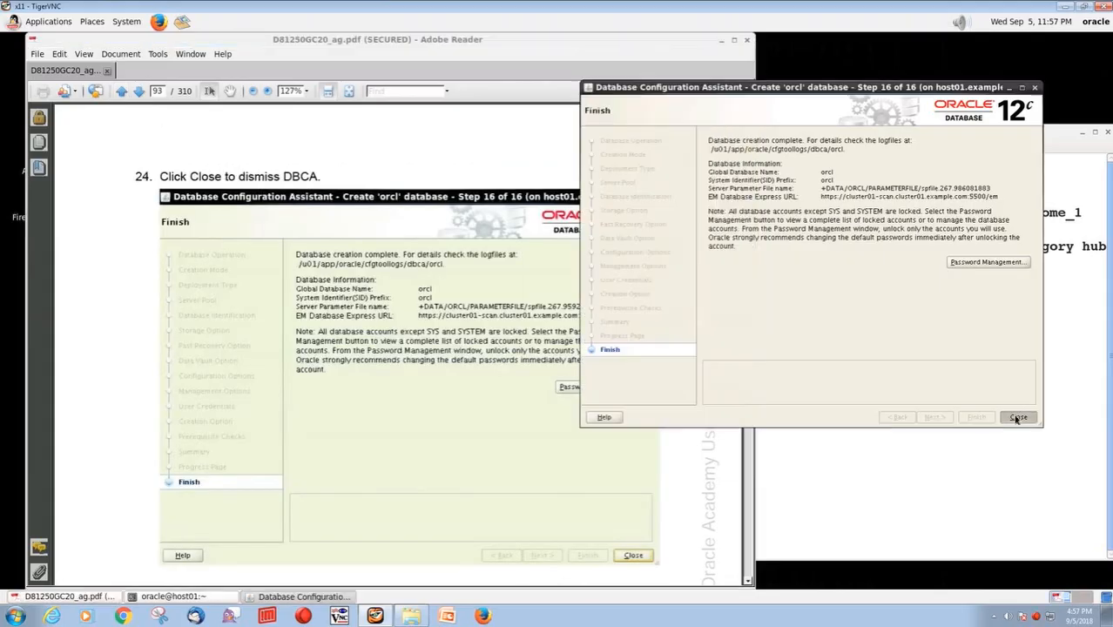
Following guide step 25, run srvctl status database -db orcl in the oracle terminal and check which node each instance runs on
scroll(687, 418, "down", 5)
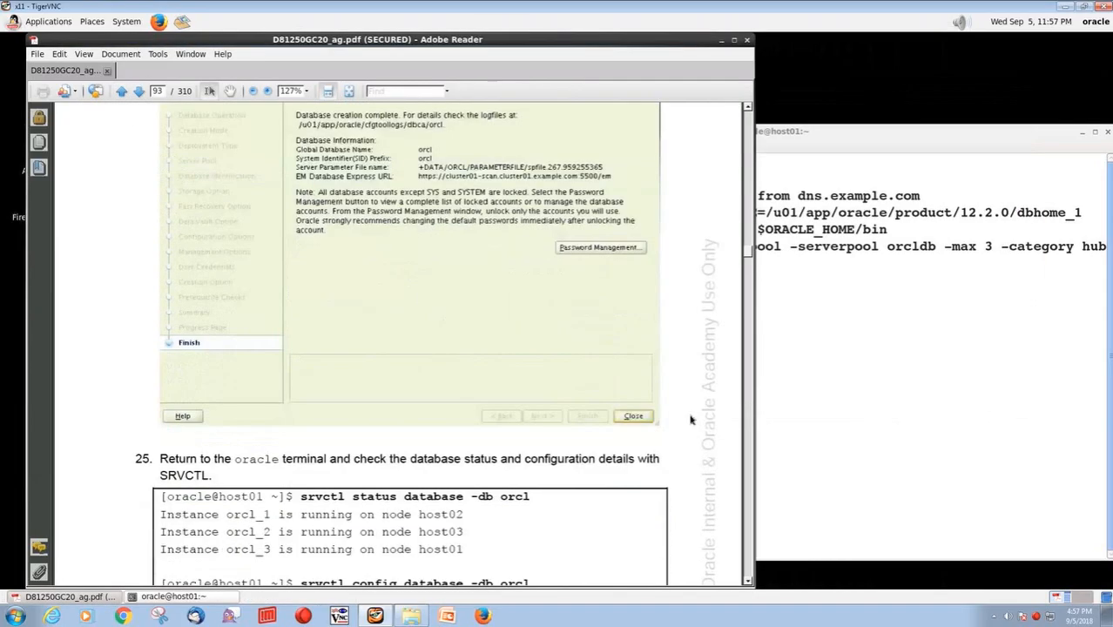
scroll(687, 418, "down", 4)
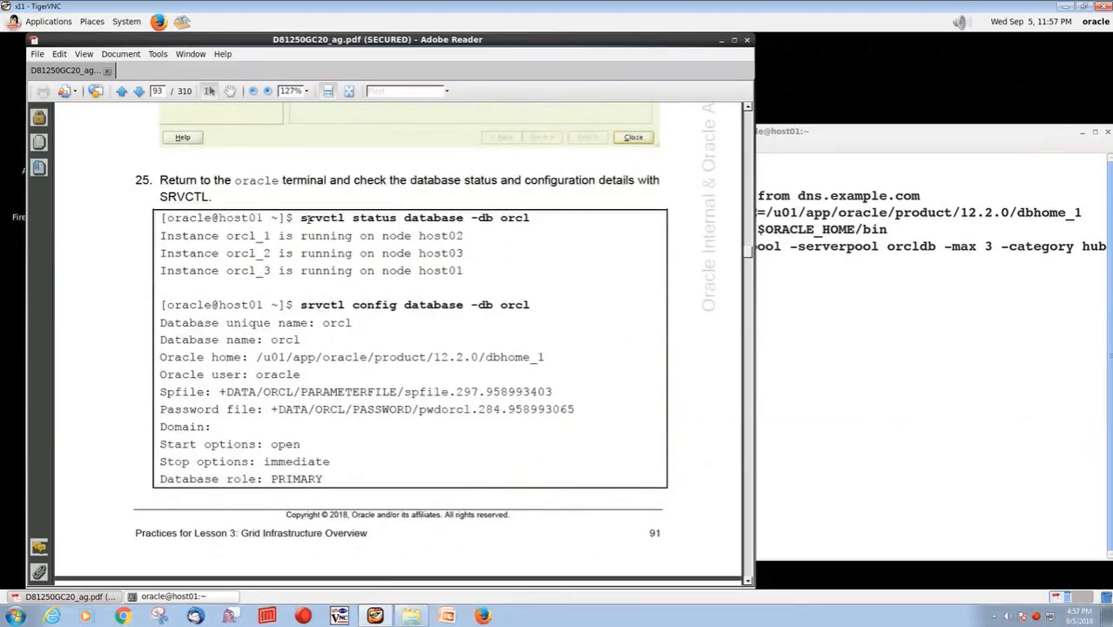
left_click_drag(300, 218, 514, 219)
key("ctrl+c")
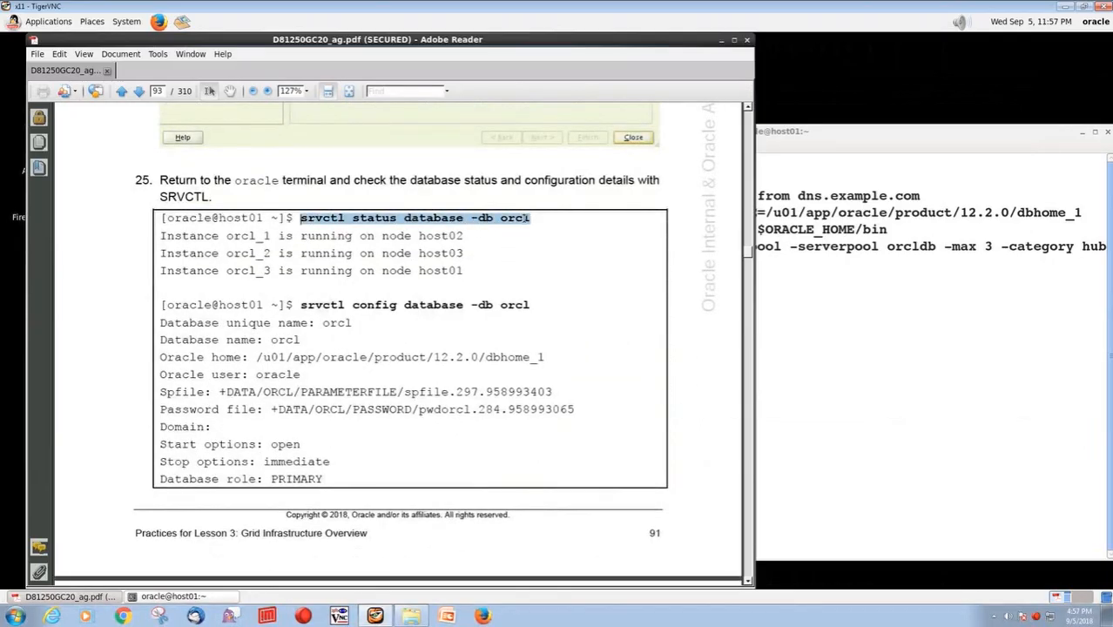
right_click(779, 339)
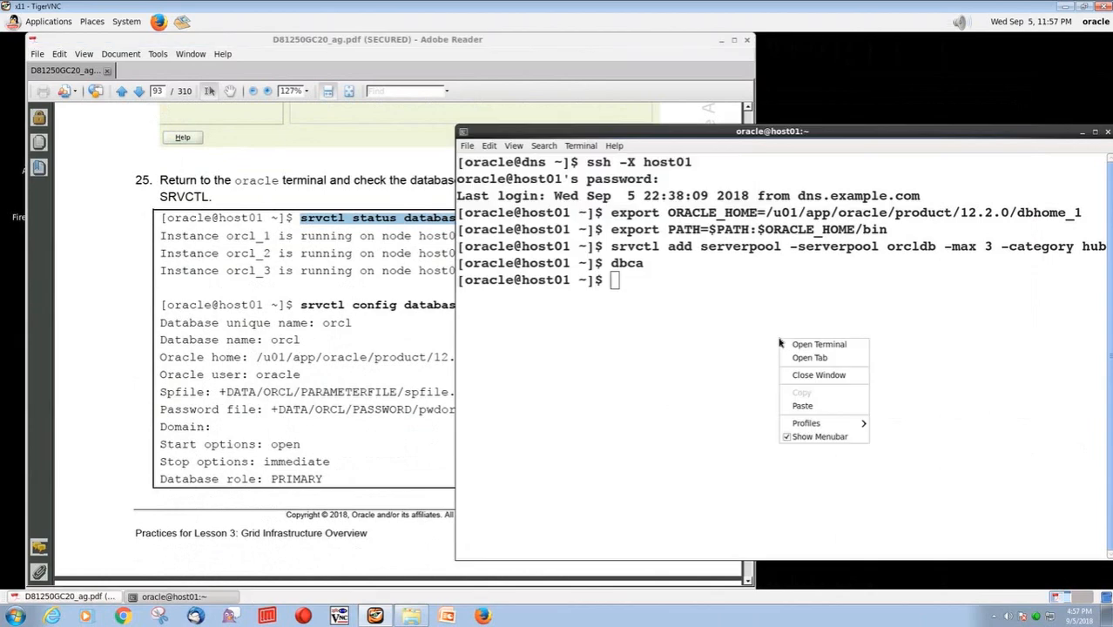
left_click(804, 404)
key("Return")
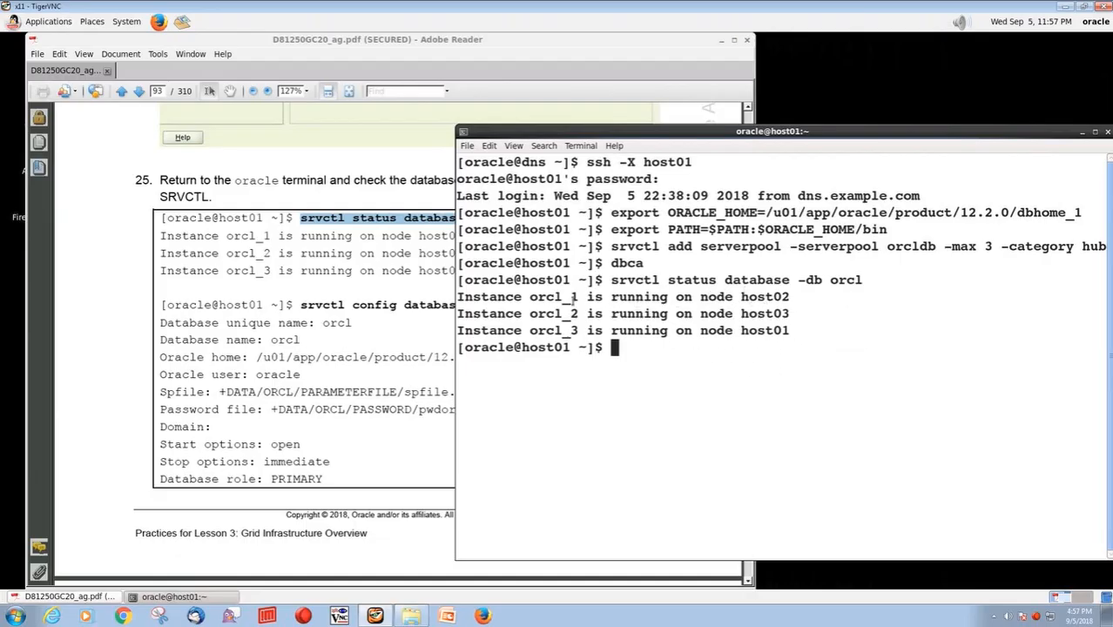
left_click_drag(529, 297, 580, 297)
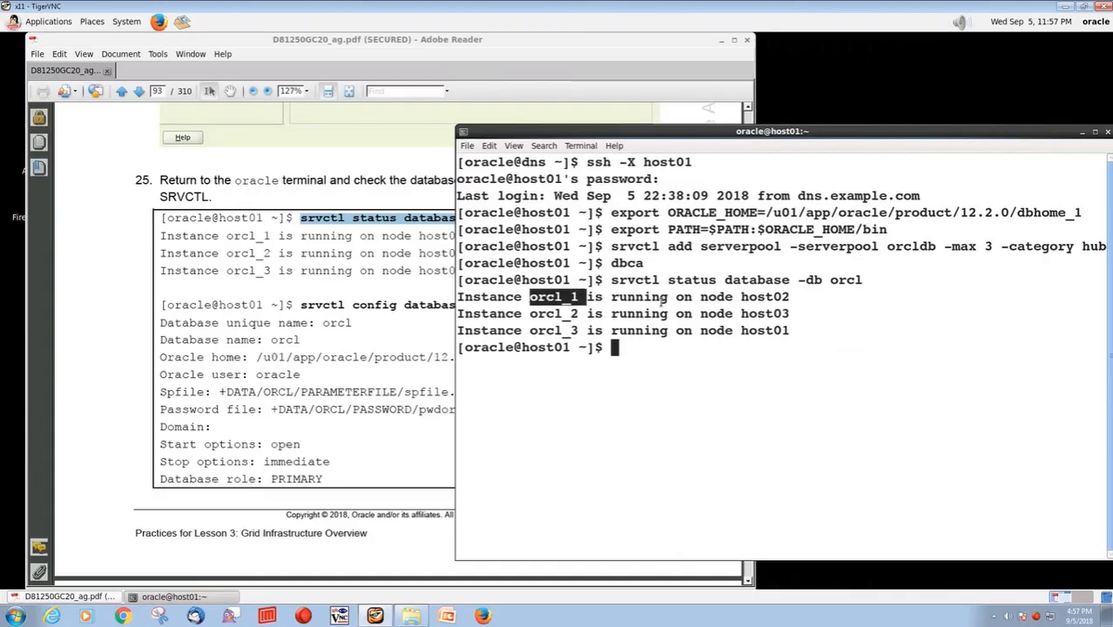
left_click_drag(741, 297, 789, 297)
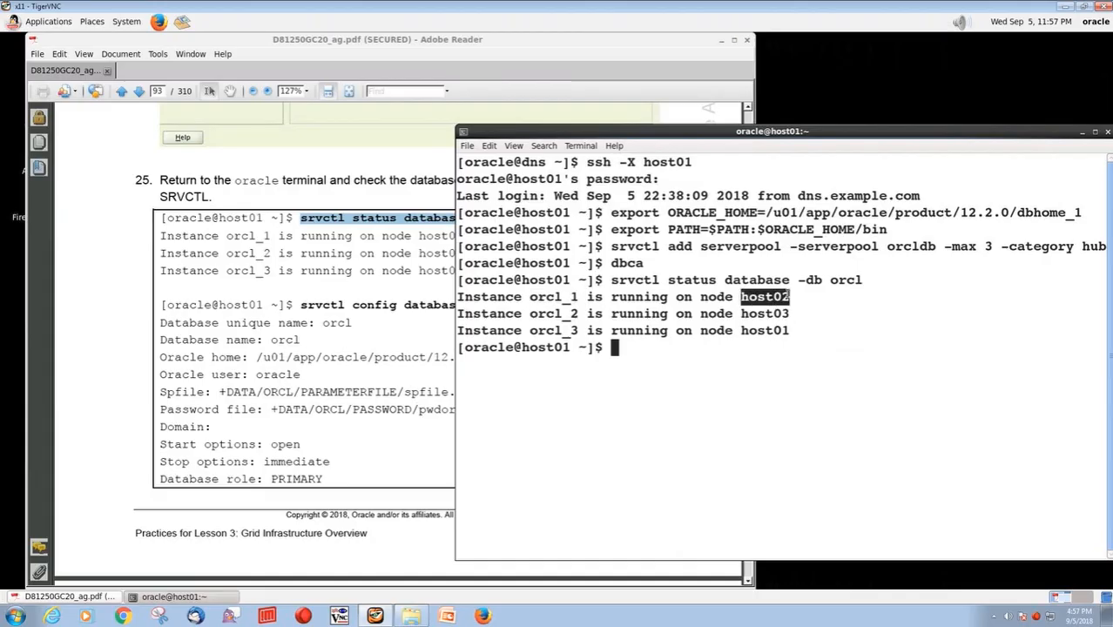
double_click(800, 310)
Repeat the orcl database status command with the -verbose option
key("Return")
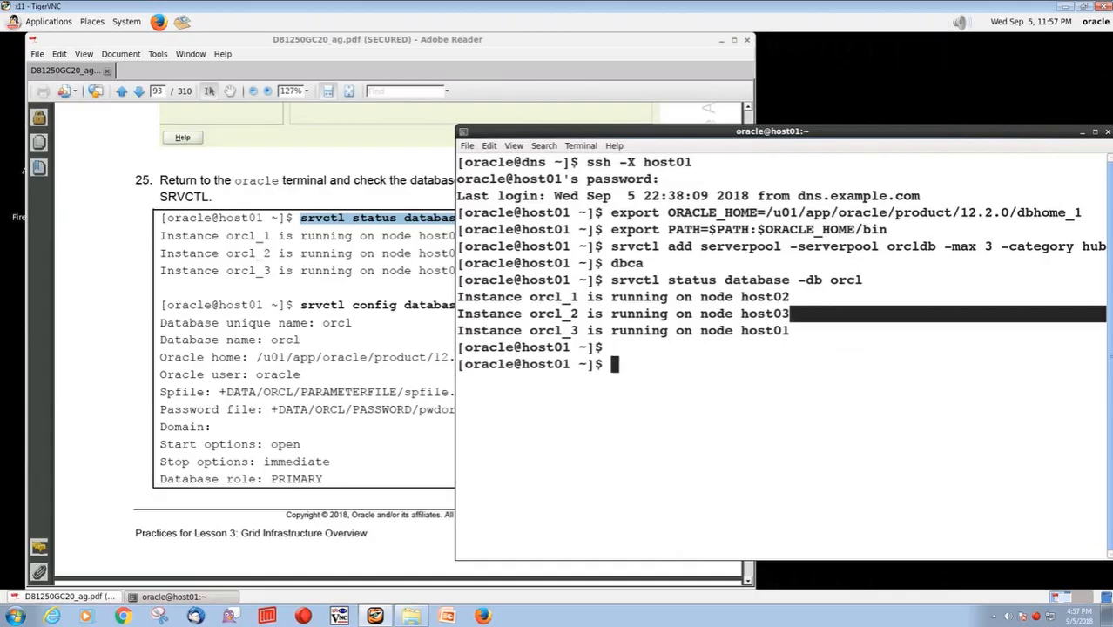
key("Up")
type("-verbose")
key("Return")
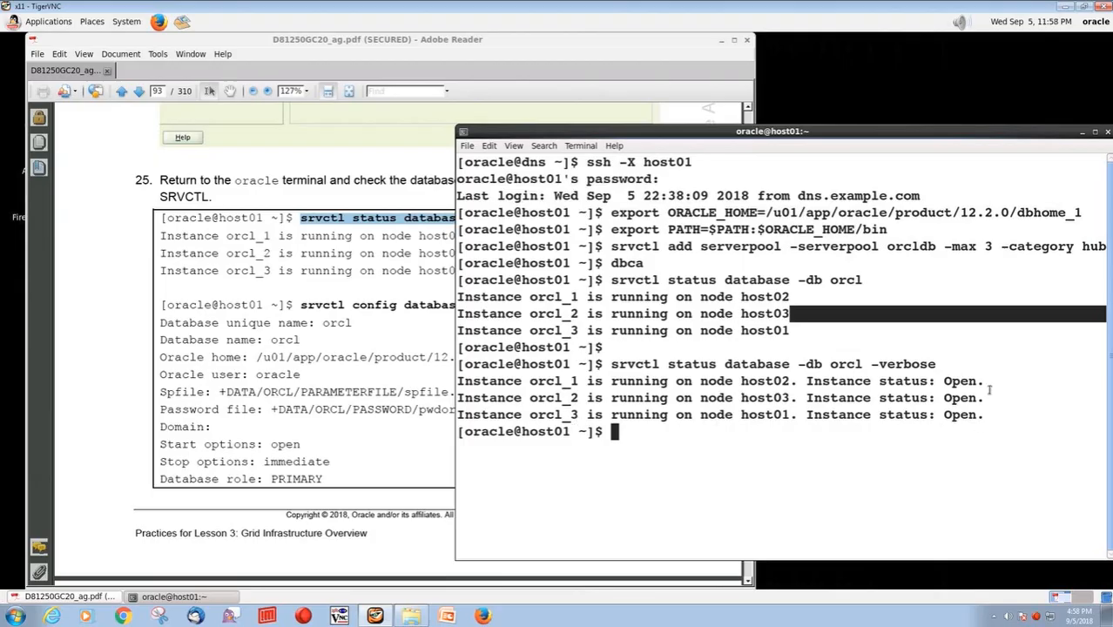
Copy srvctl config database -db orcl from guide step 25 and run it in the oracle terminal
left_click(381, 346)
left_click_drag(300, 305, 529, 306)
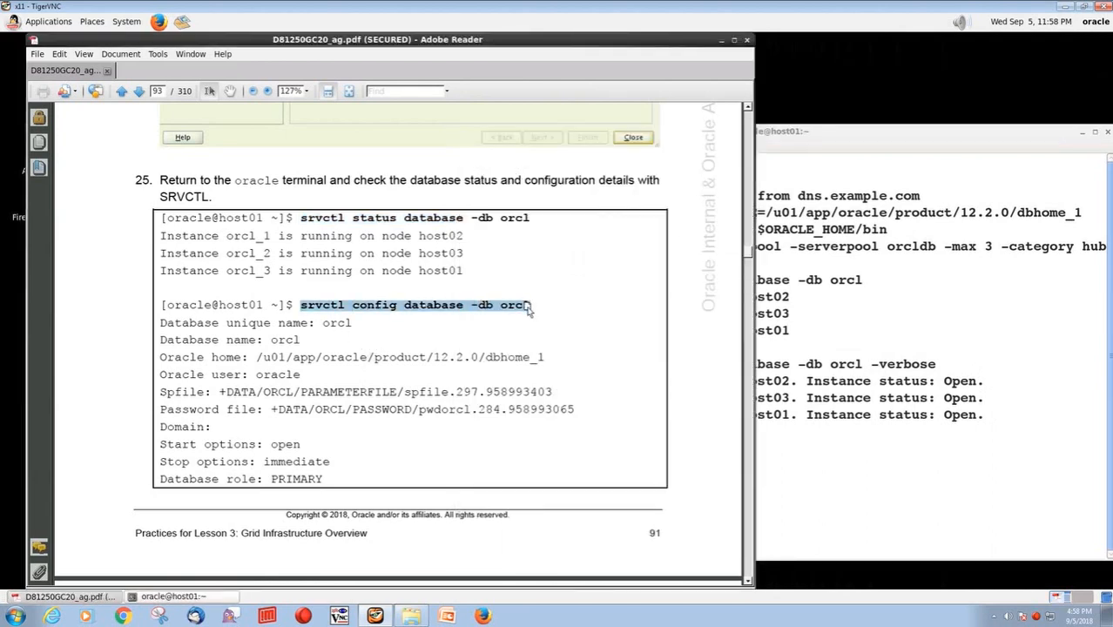
left_click(811, 459)
right_click(828, 475)
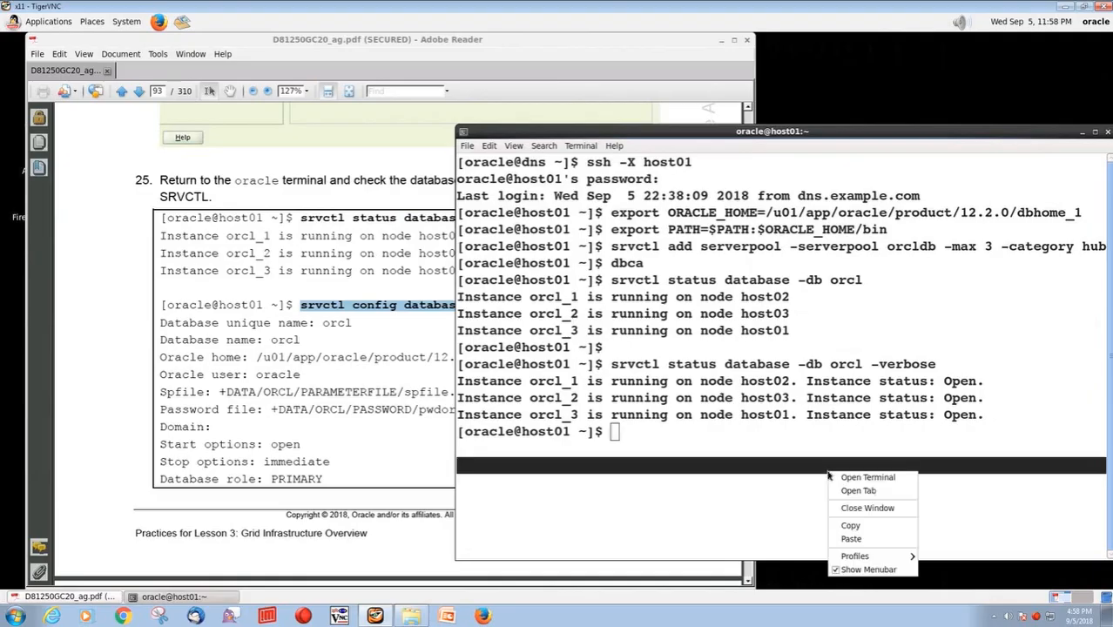
left_click(849, 541)
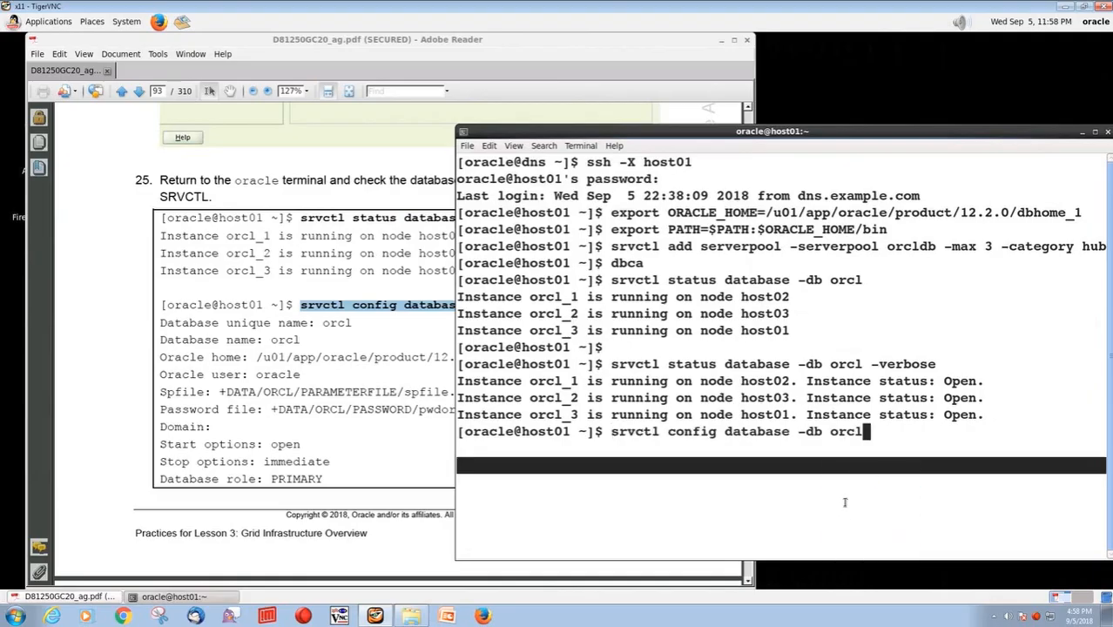
key("Return")
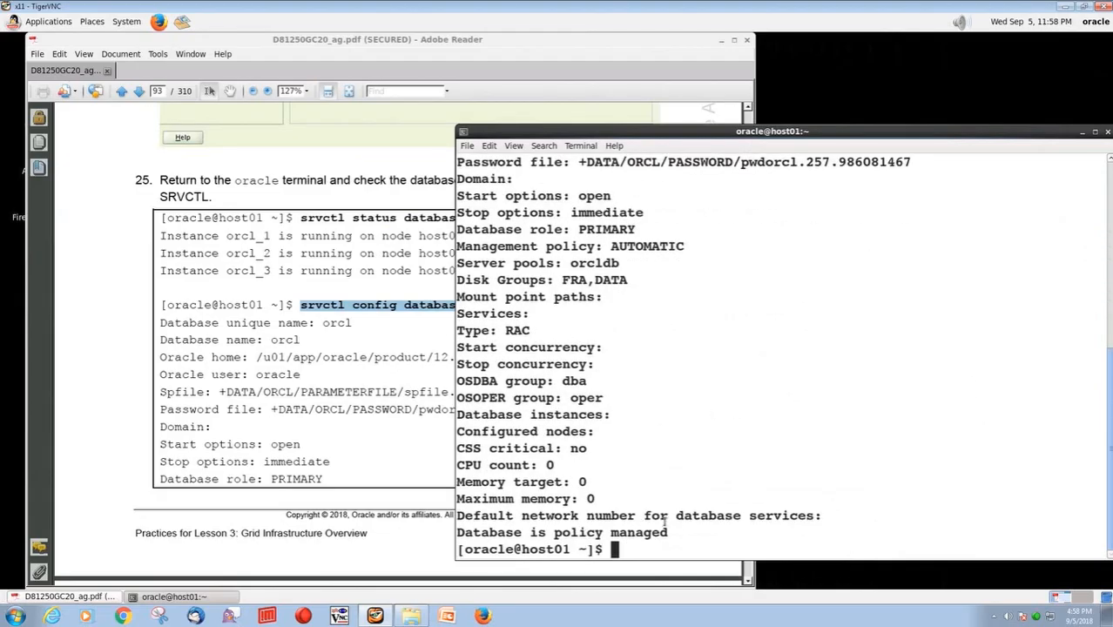
Examine the management type in the configuration output and the instance-to-node assignments in the verbose status output
left_click_drag(460, 532, 662, 534)
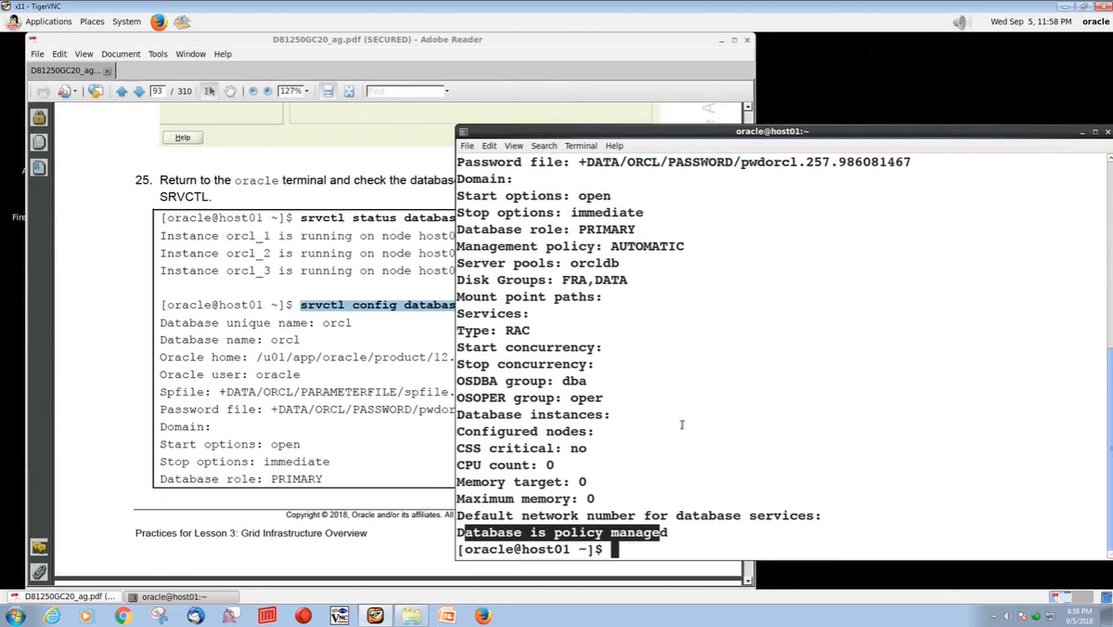
left_click(681, 427)
scroll(682, 424, "up", 5)
left_click_drag(531, 316, 579, 315)
left_click_drag(741, 313, 789, 315)
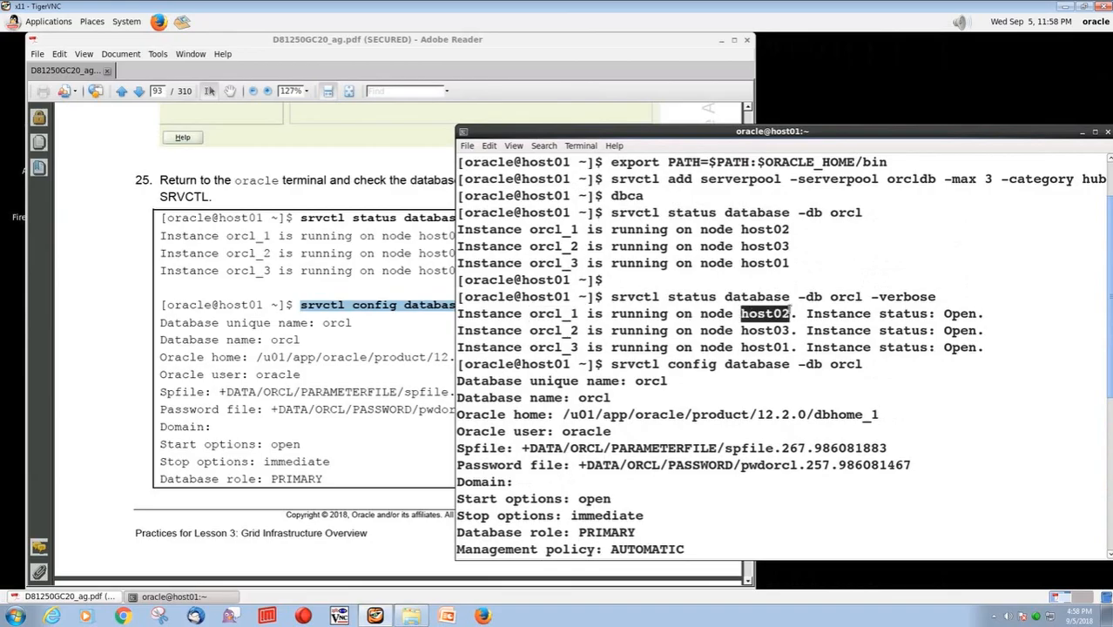
left_click(767, 323)
left_click_drag(611, 297, 789, 298)
left_click_drag(529, 318, 578, 315)
Read the guide through step 26 to the Lesson 4 practices title page, and return to the oracle terminal
left_click(191, 172)
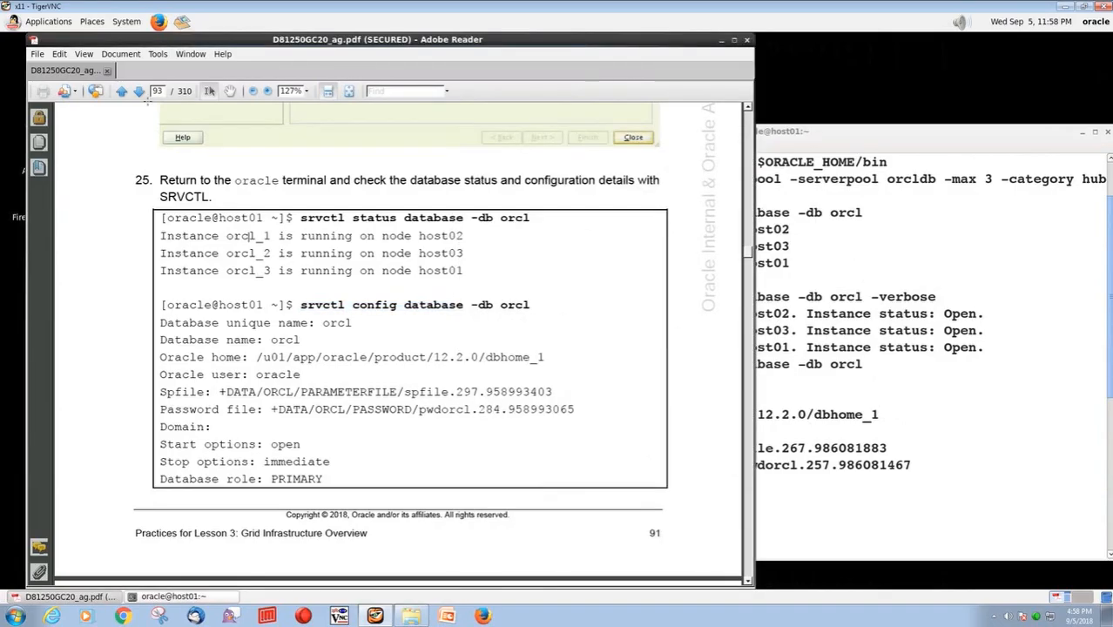
left_click(137, 92)
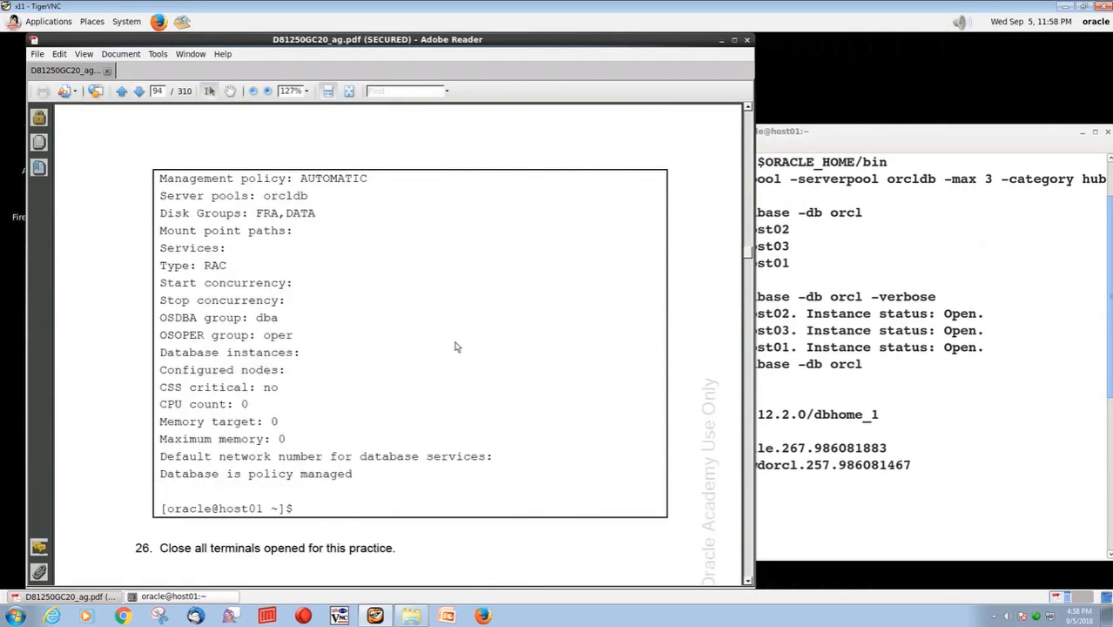
scroll(455, 347, "down", 1)
left_click(139, 91)
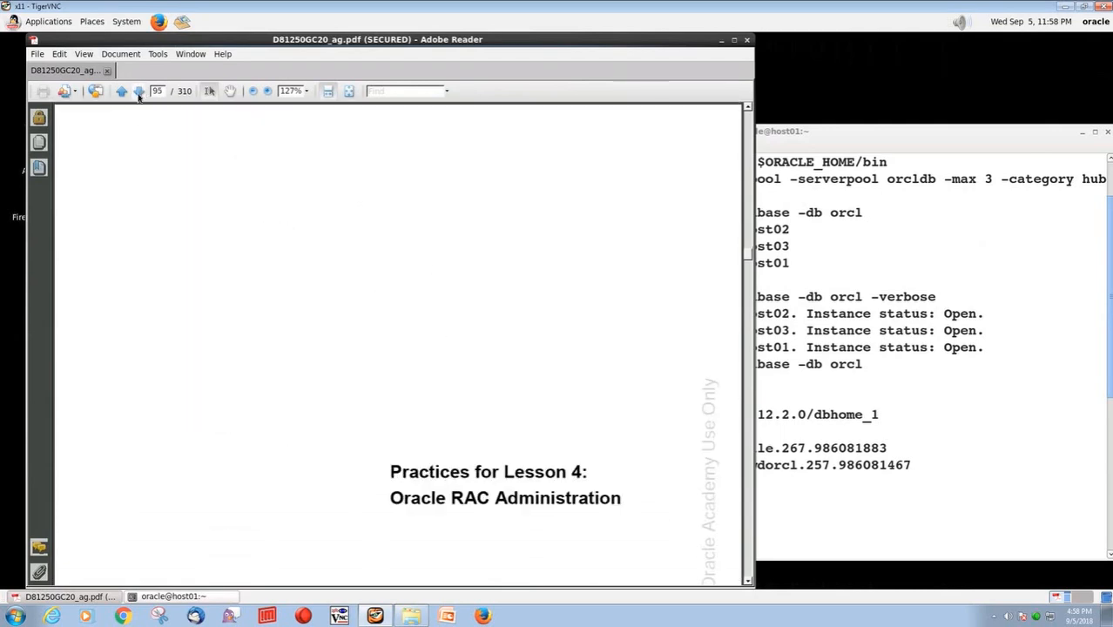
left_click(878, 268)
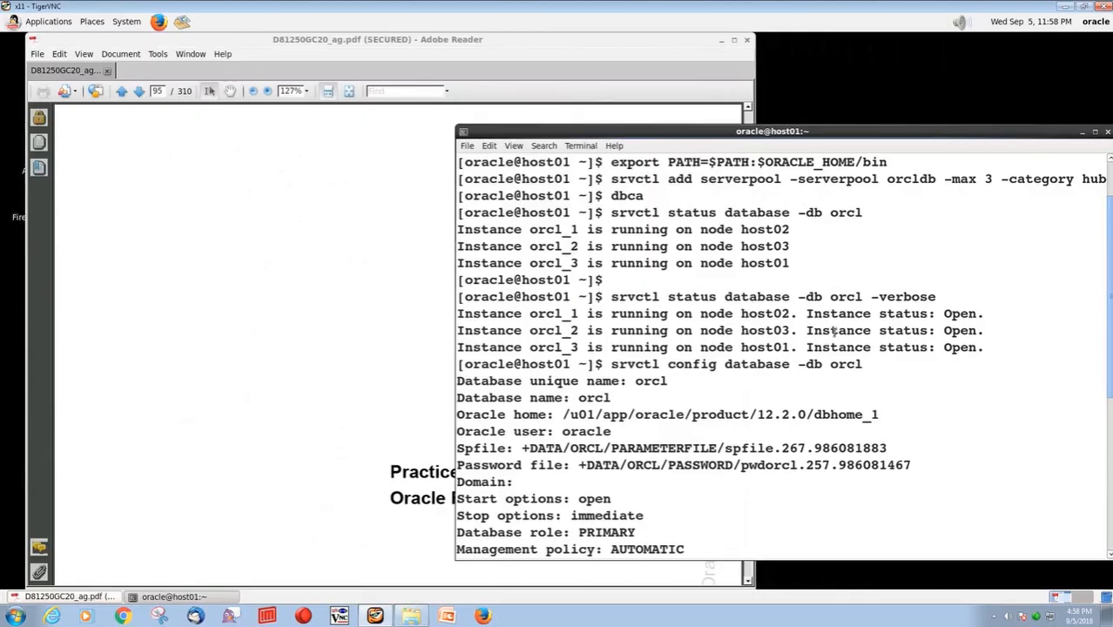